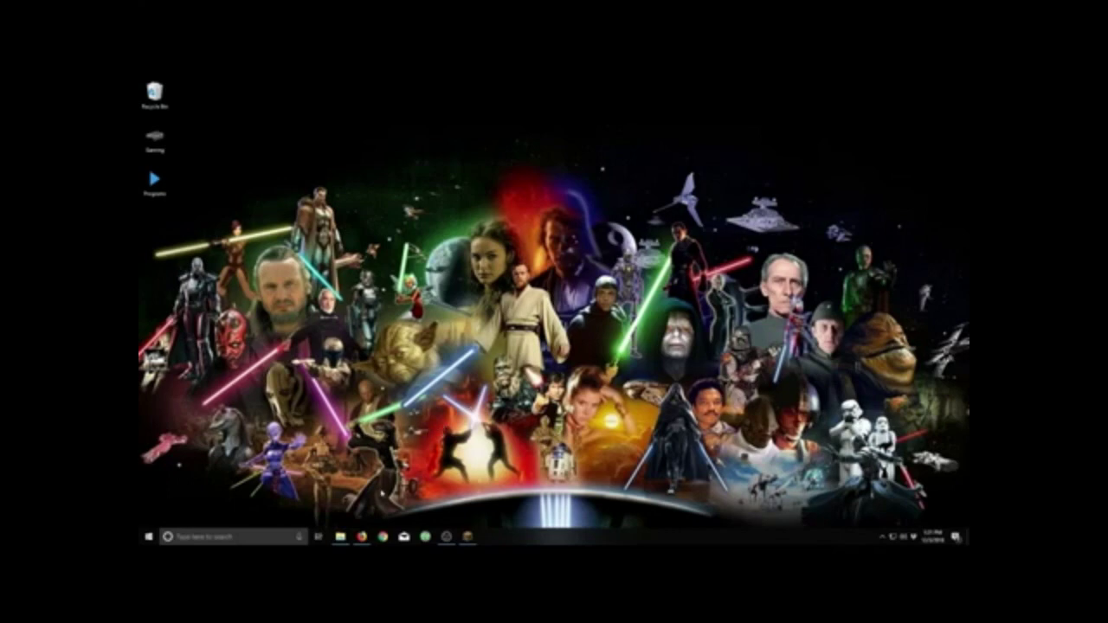
# Step: Switch to Firefox and open the WorldEdit 7.0.0 Beta 3 (1.13+ ONLY) file page on Bukkit
pyautogui.click(362, 537)
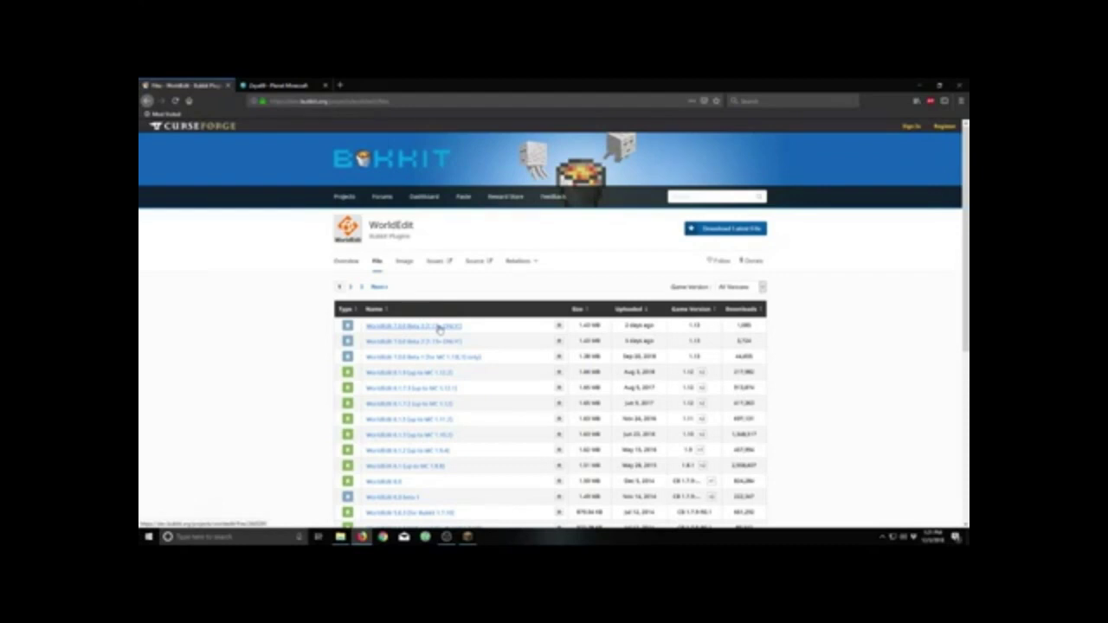
pyautogui.press('alt')
pyautogui.press('alt')
pyautogui.click(445, 327)
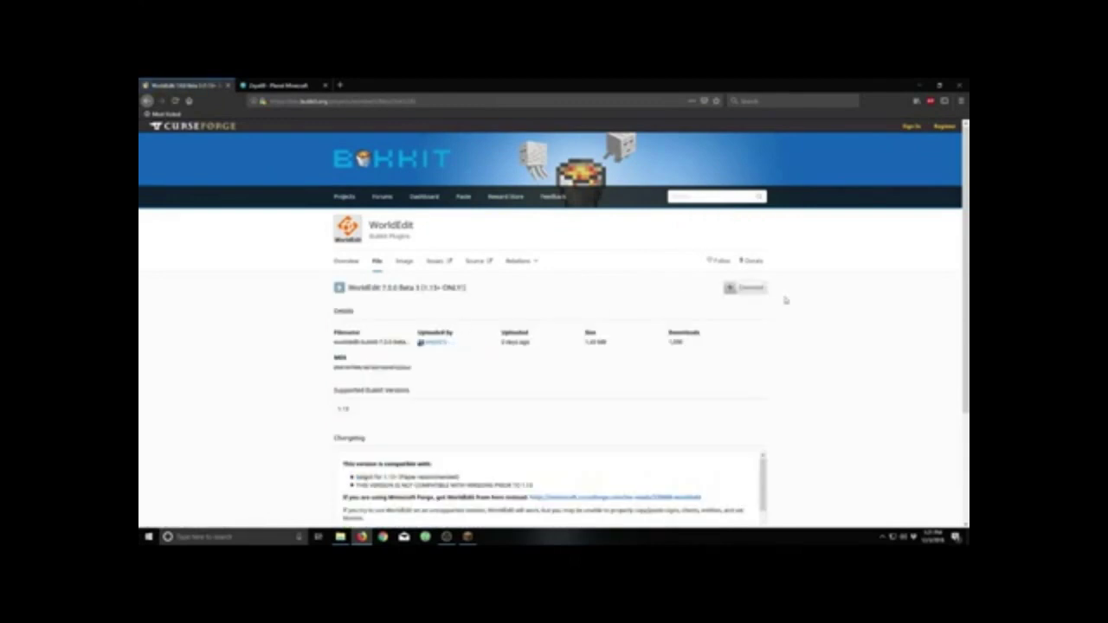
# Step: Download the WorldEdit 7.0.0 Beta 3 jar and save it in the 1.13.2 Server's plugins folder
pyautogui.click(746, 287)
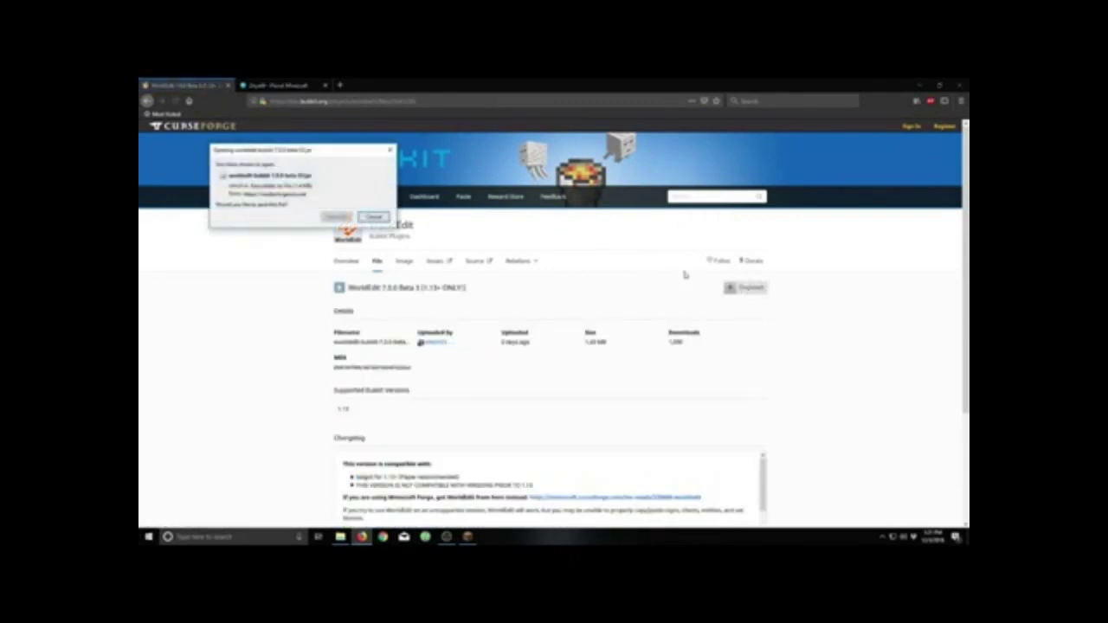
pyautogui.click(337, 217)
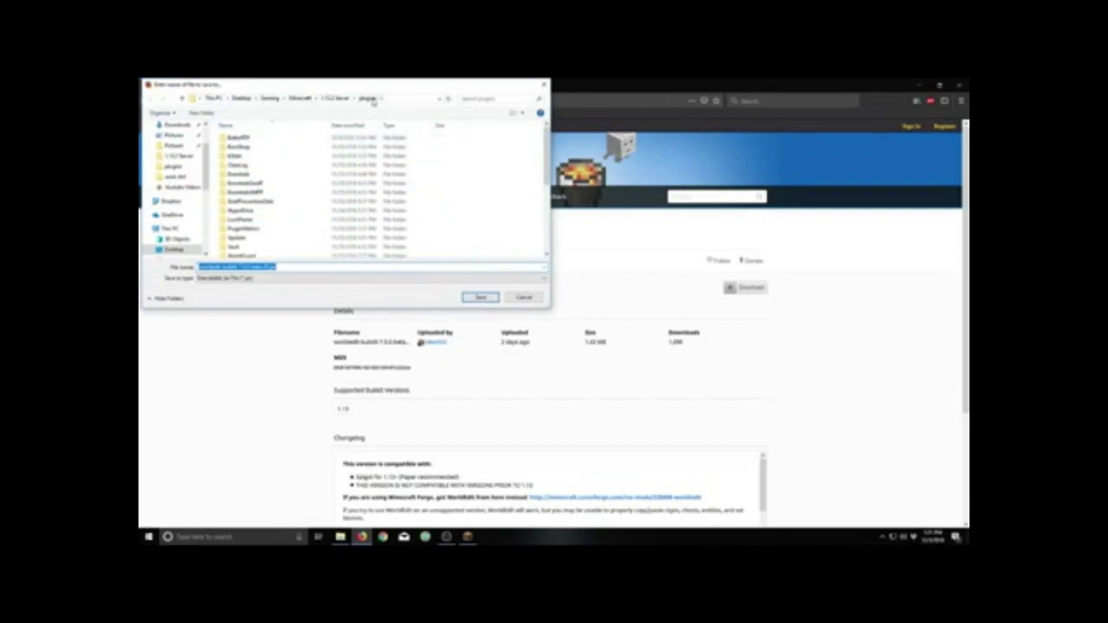
pyautogui.scroll(-5, 324, 232)
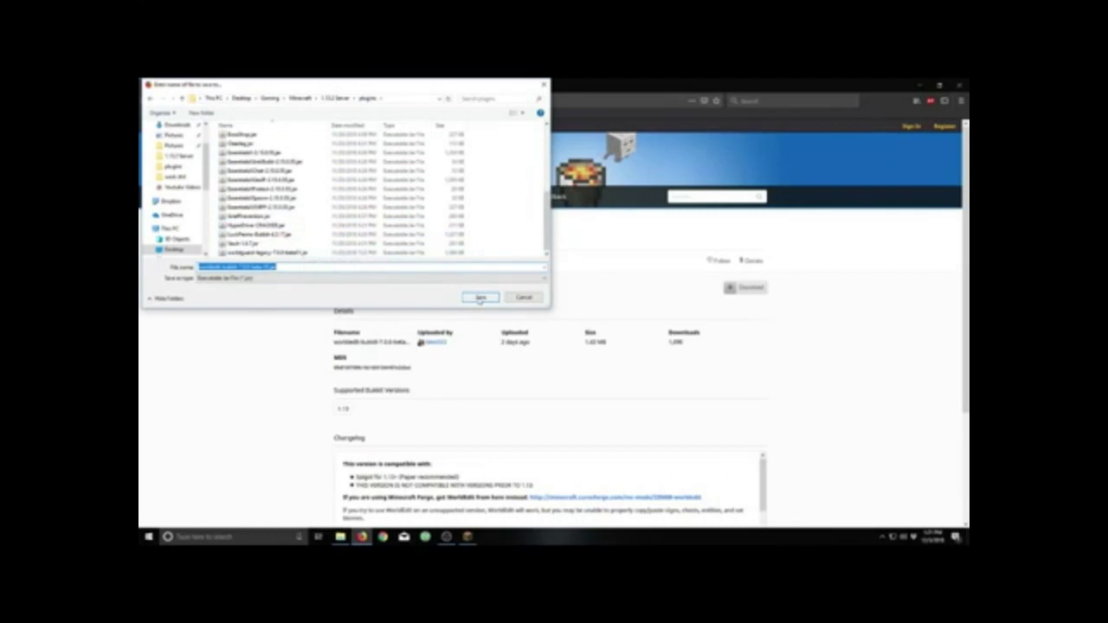
pyautogui.click(481, 298)
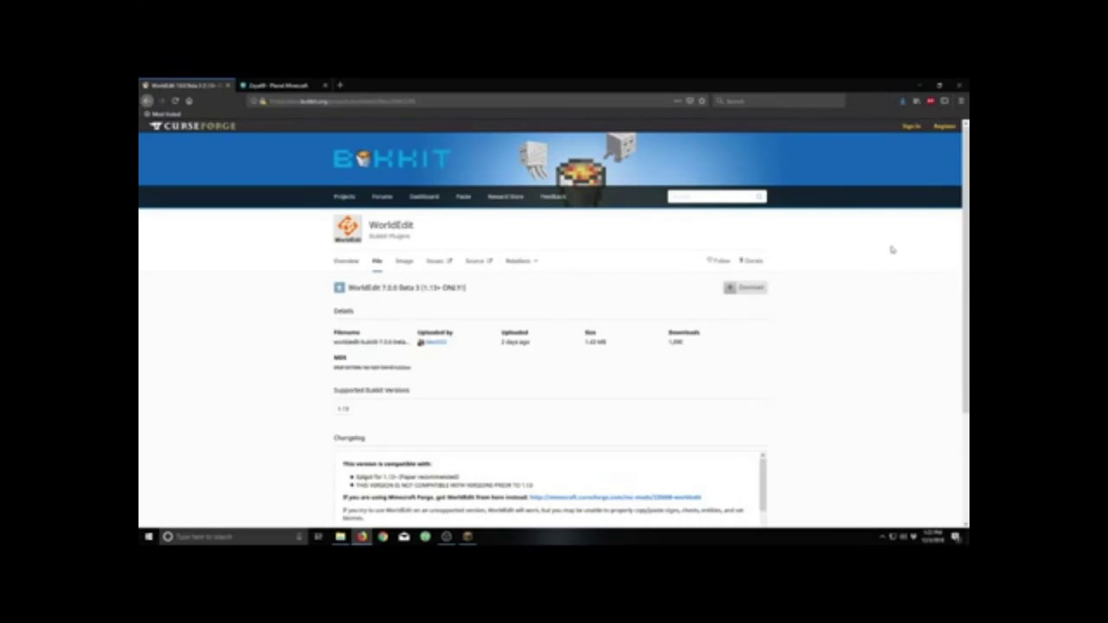
# Step: Minimize the browser, switch to the 1.13.2 Server folder in File Explorer and run the server's startup batch file
pyautogui.click(919, 85)
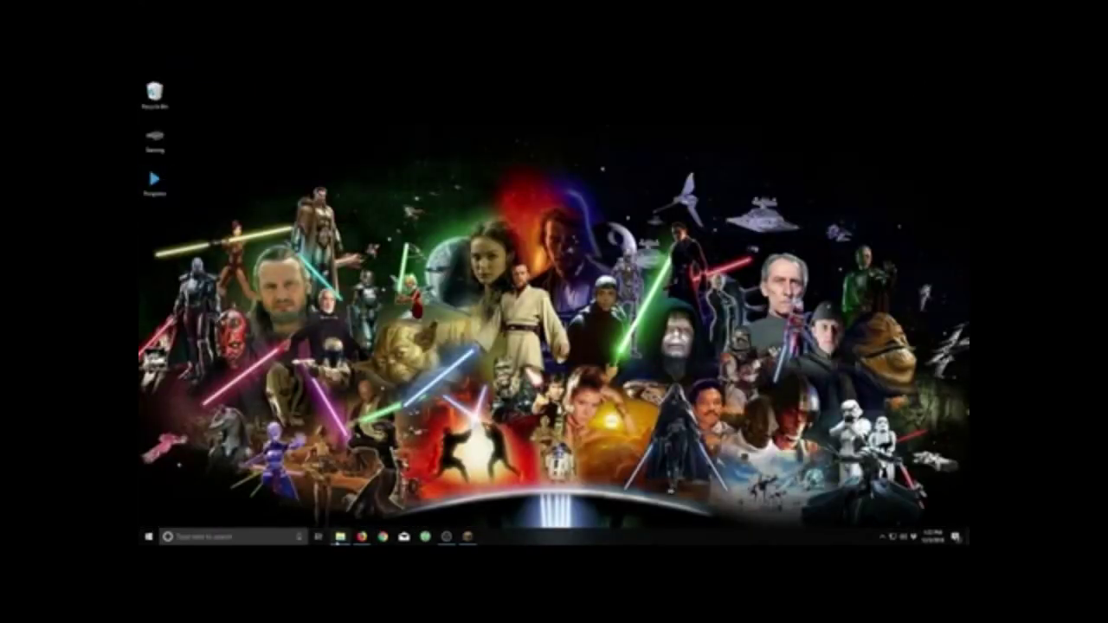
pyautogui.click(340, 536)
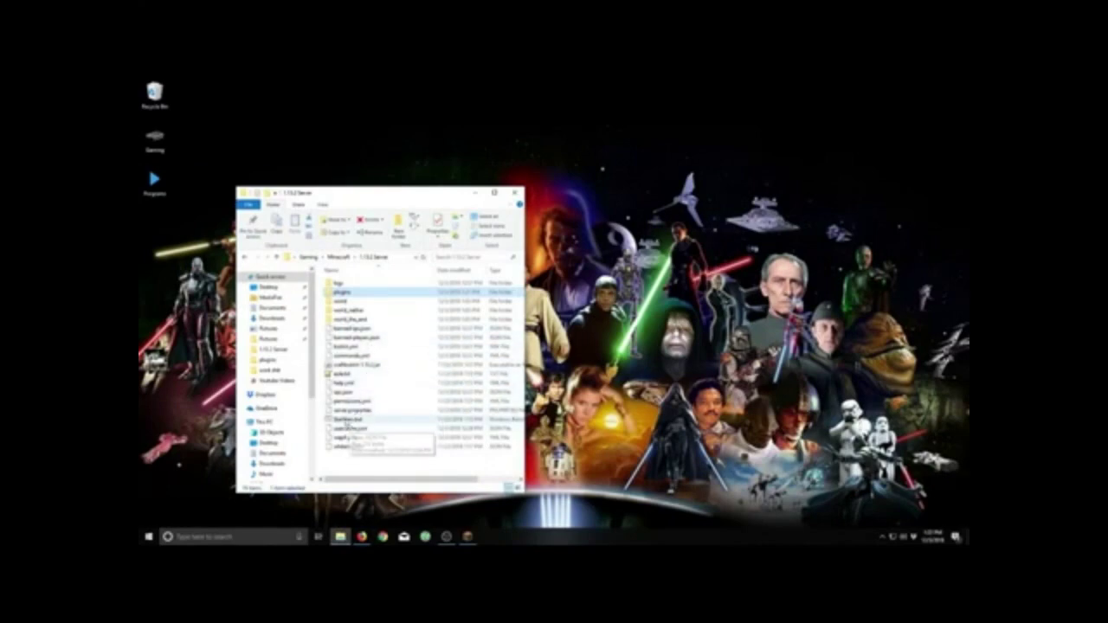
pyautogui.doubleClick(346, 420)
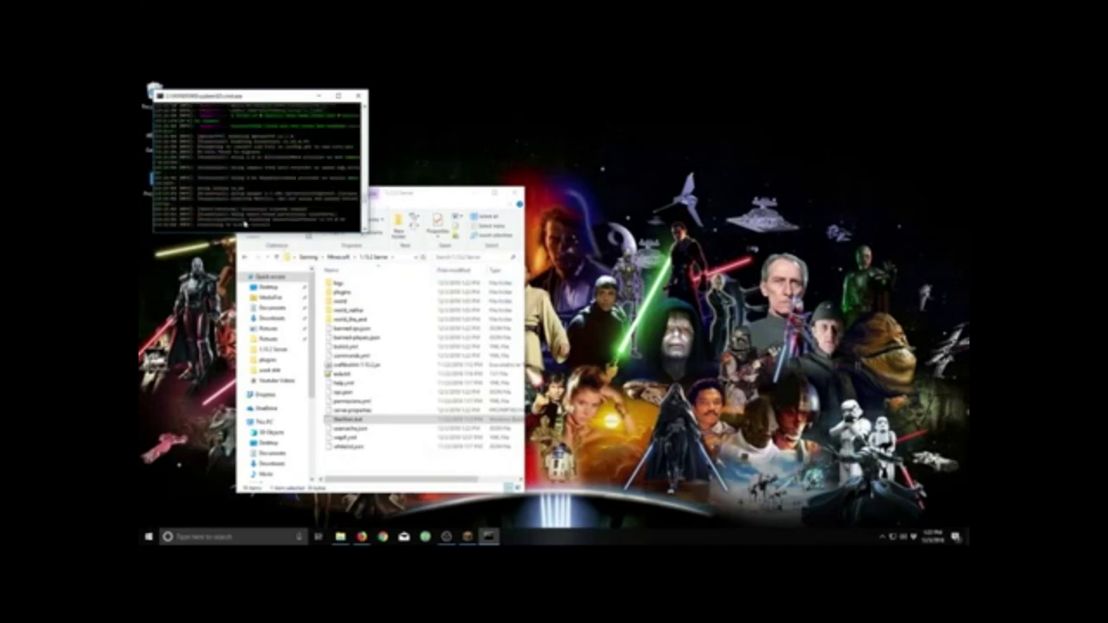
# Step: Open the server's plugins folder and check it for the WorldEdit folder and jar
pyautogui.click(343, 294)
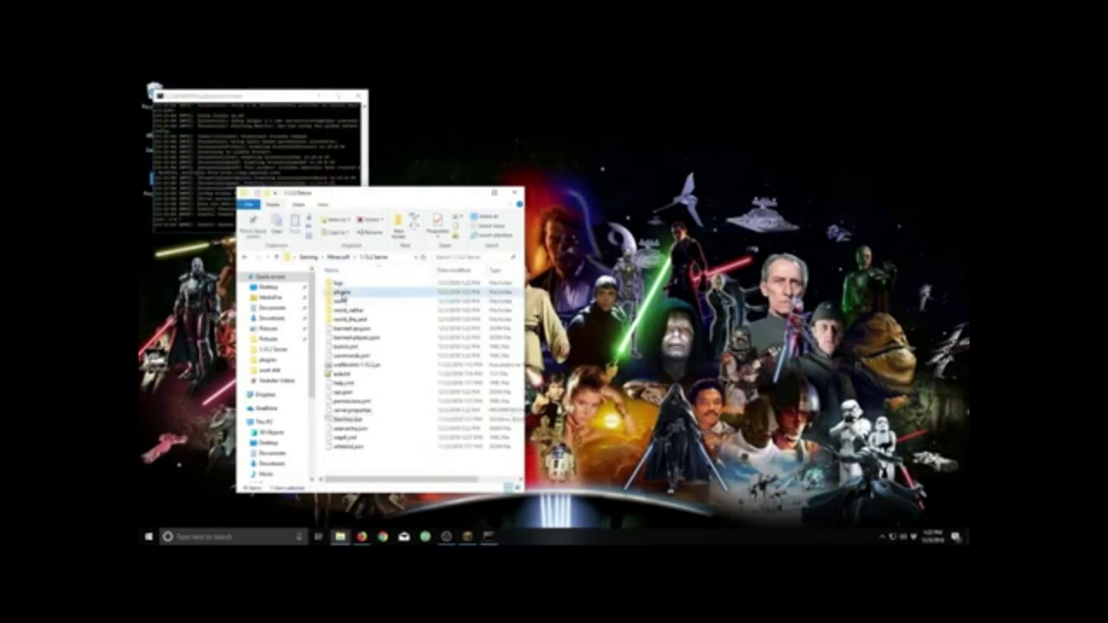
pyautogui.doubleClick(342, 294)
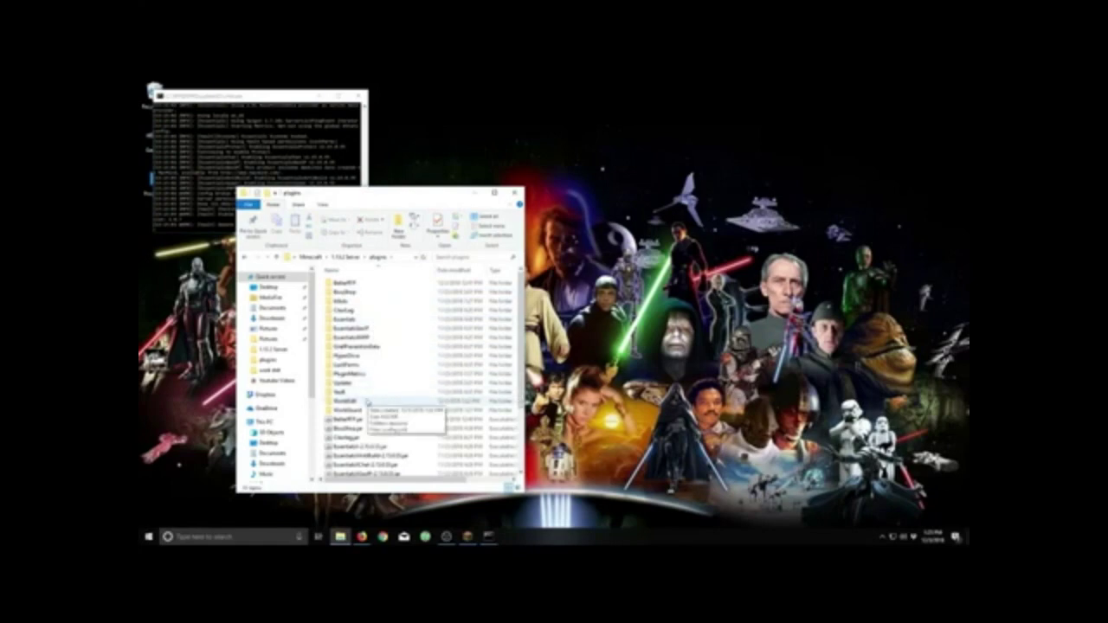
pyautogui.press('alt')
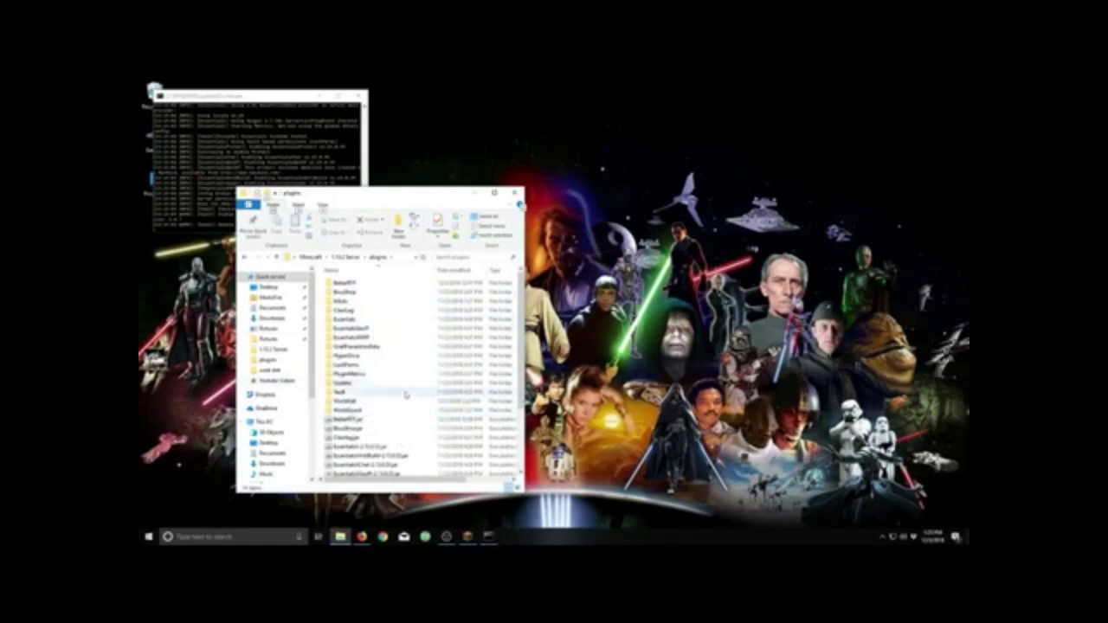
pyautogui.scroll(-3, 403, 396)
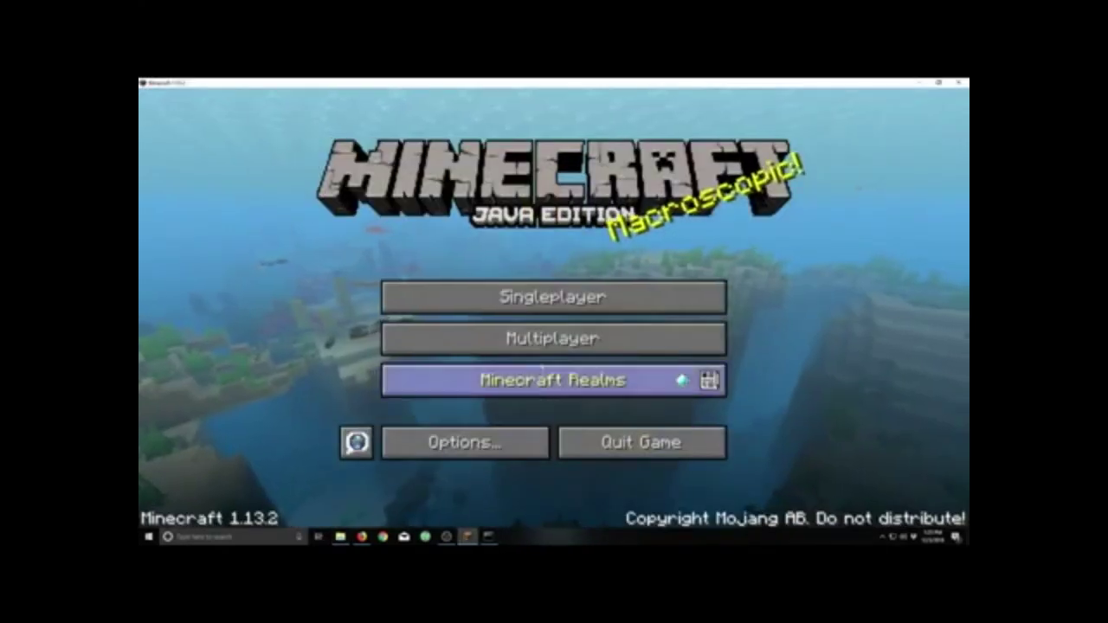
# Step: Check the server's status in Minecraft by refreshing the multiplayer server list, and minimize the game
pyautogui.click(539, 336)
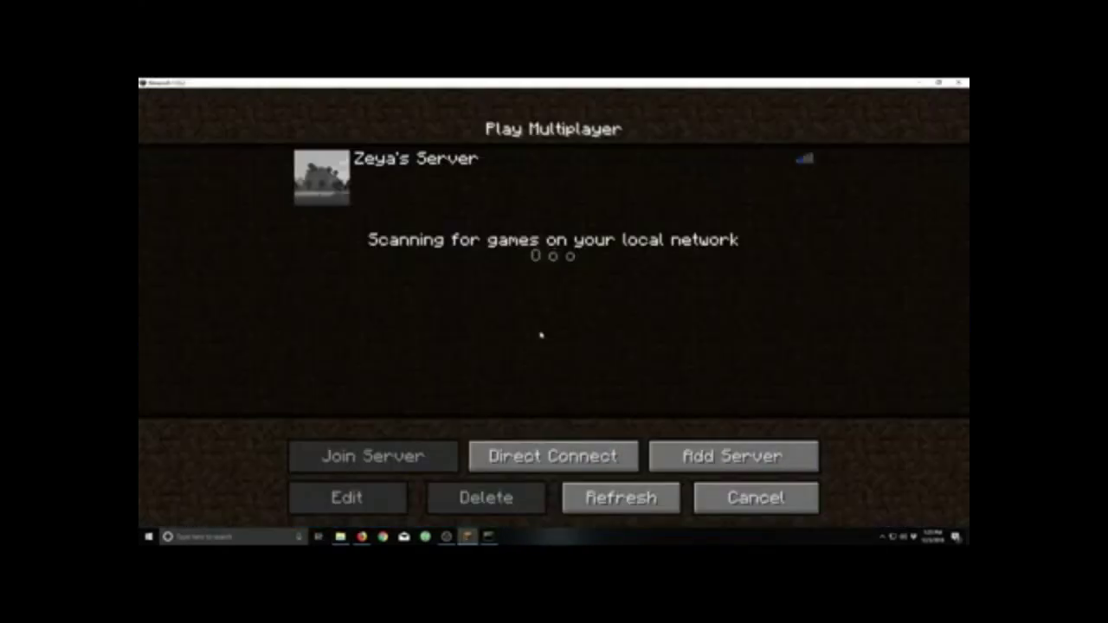
pyautogui.click(621, 498)
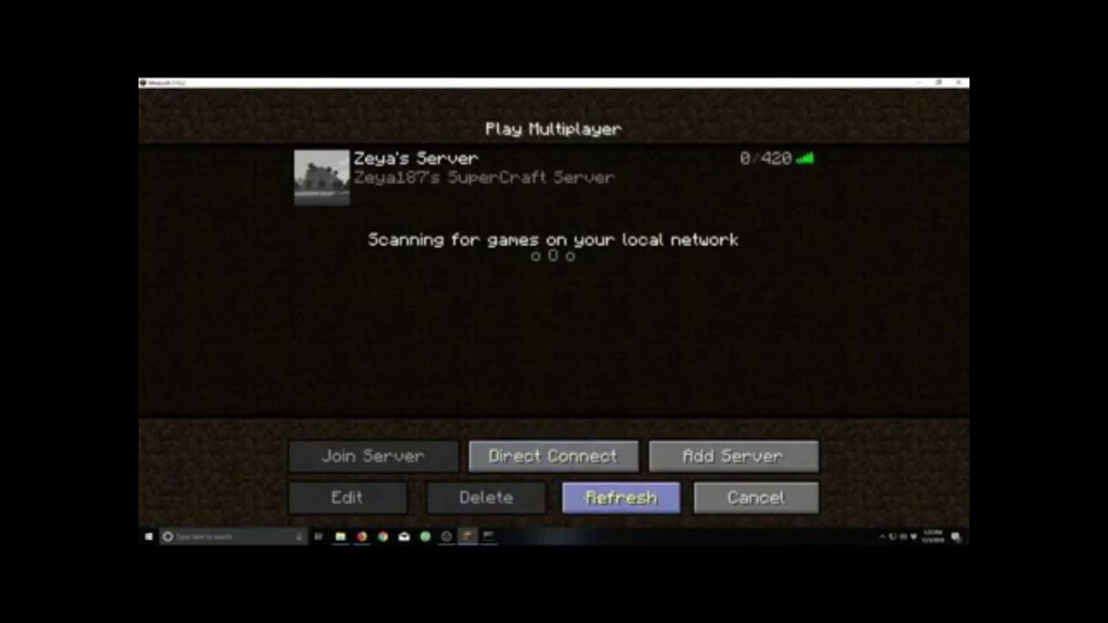
pyautogui.moveTo(324, 173)
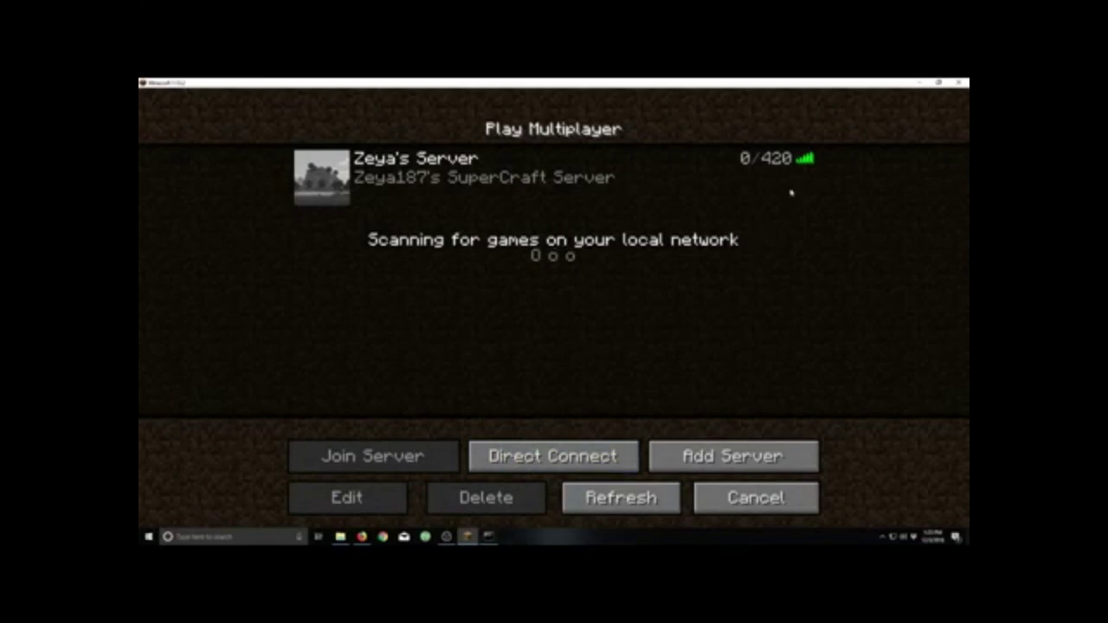
pyautogui.click(918, 82)
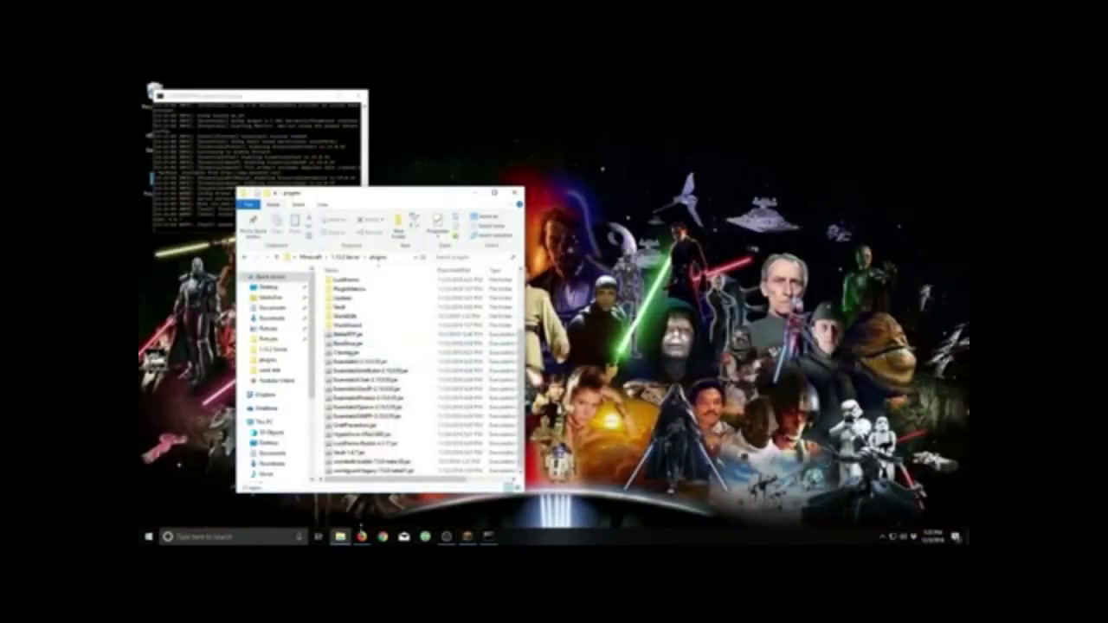
# Step: Switch to the Planet Minecraft page in Firefox and open the Church!!! project from the submission gallery
pyautogui.click(361, 535)
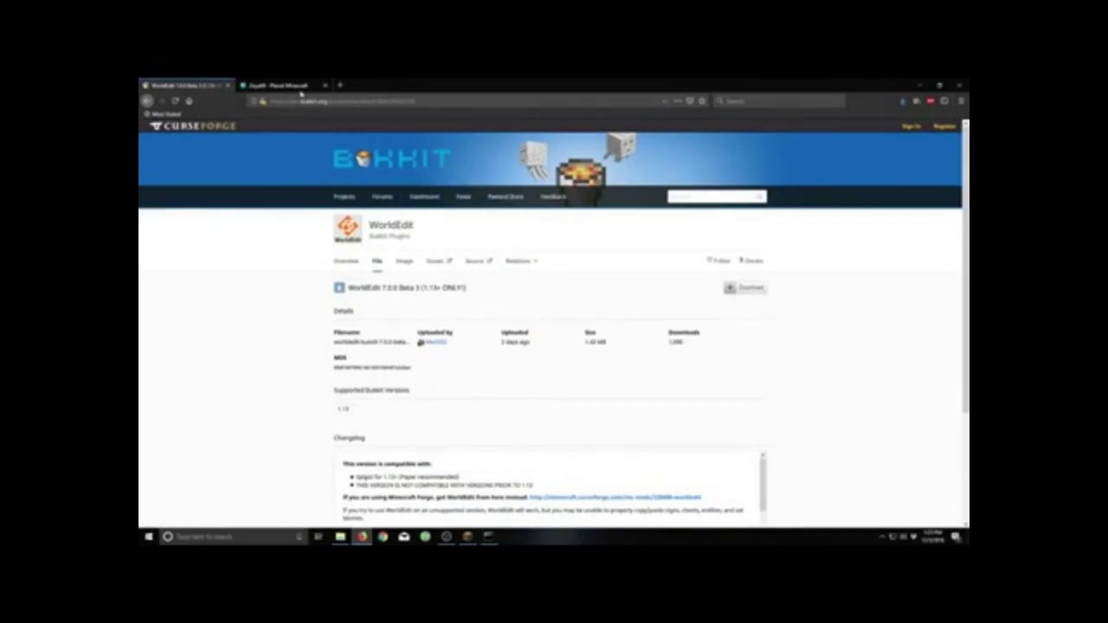
pyautogui.click(298, 88)
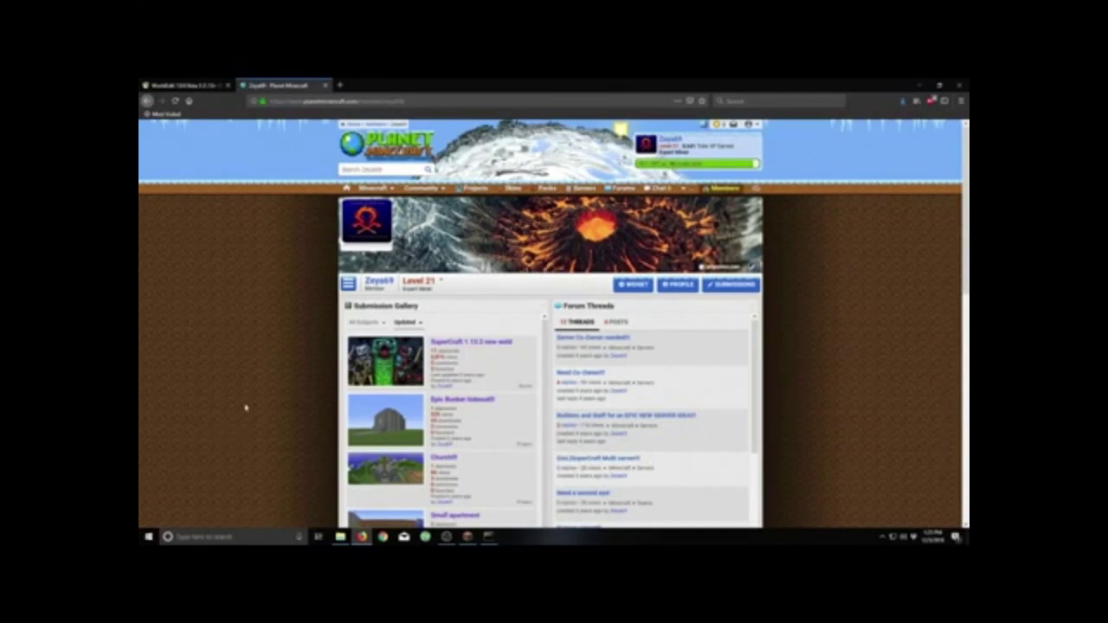
pyautogui.scroll(-2, 260, 407)
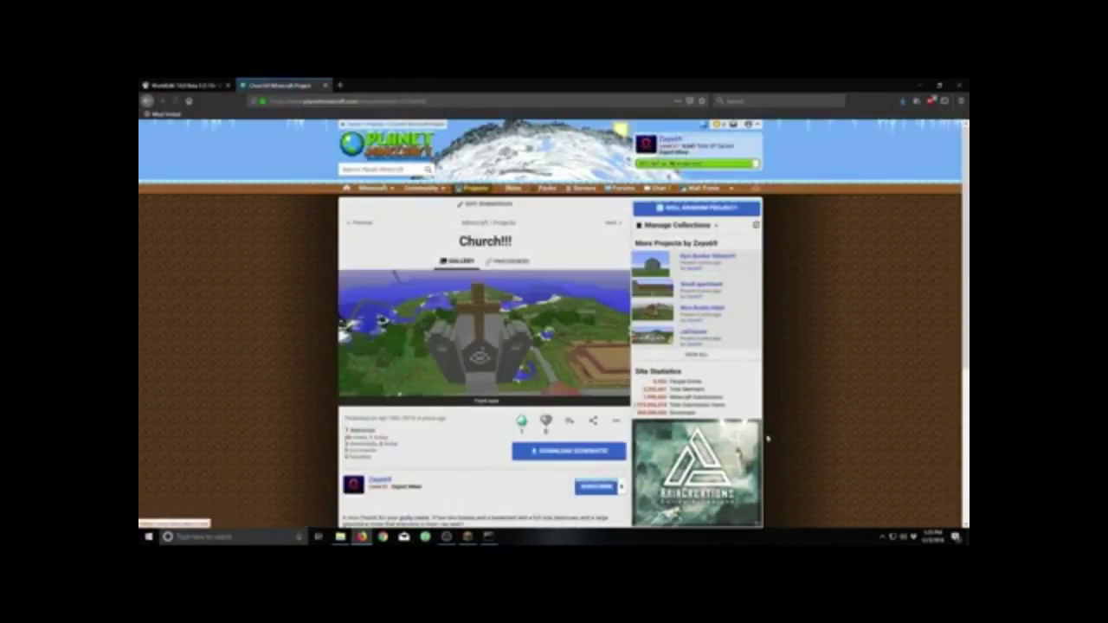
# Step: Start downloading the Church!!! schematic and choose the Desktop as the save location
pyautogui.scroll(-3, 473, 381)
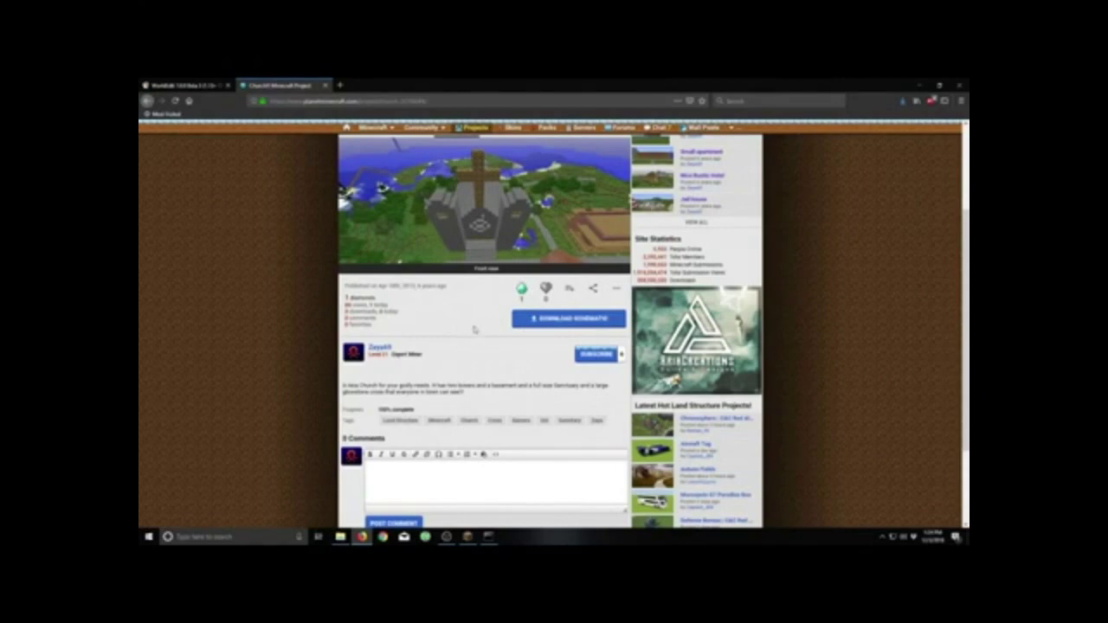
pyautogui.click(575, 319)
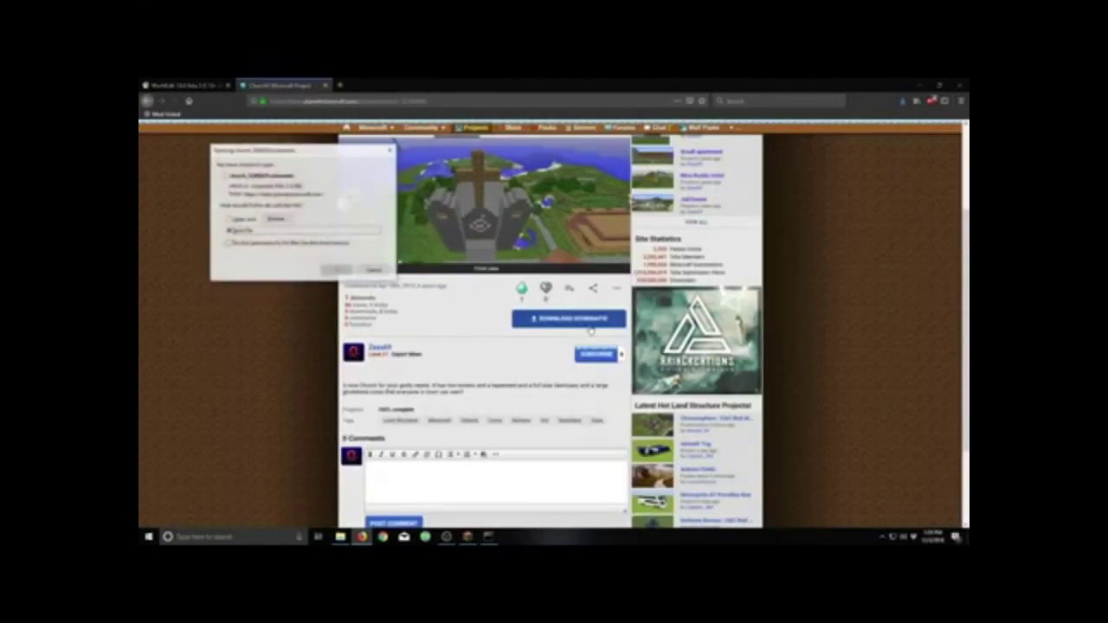
pyautogui.click(337, 270)
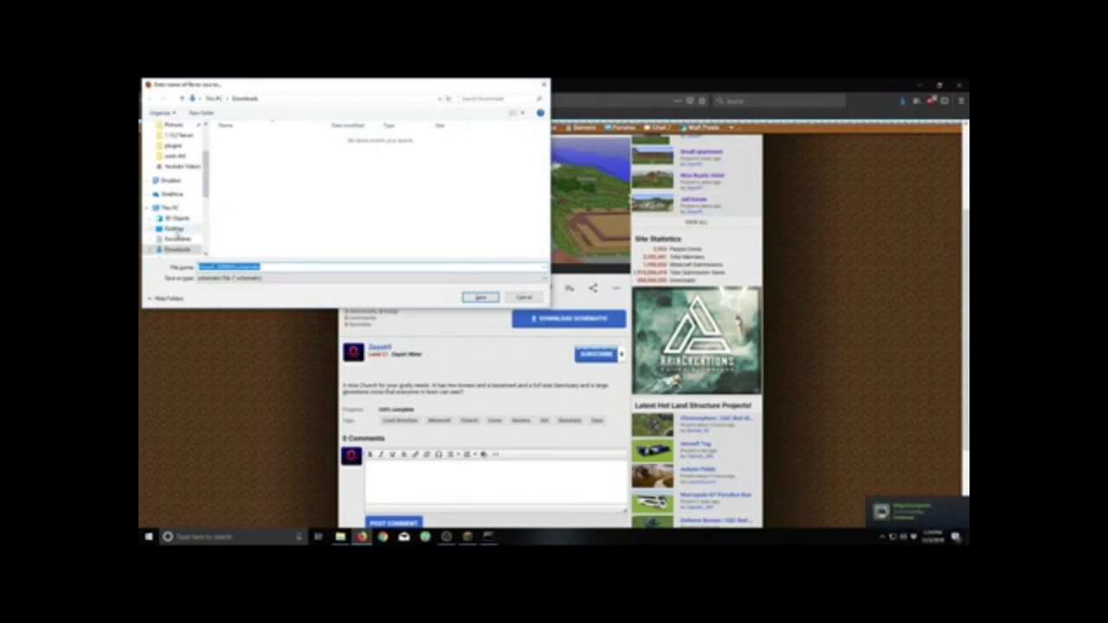
pyautogui.click(174, 231)
# Step: Shorten the file name to church.schematic, save the download and close the browser
pyautogui.click(234, 266)
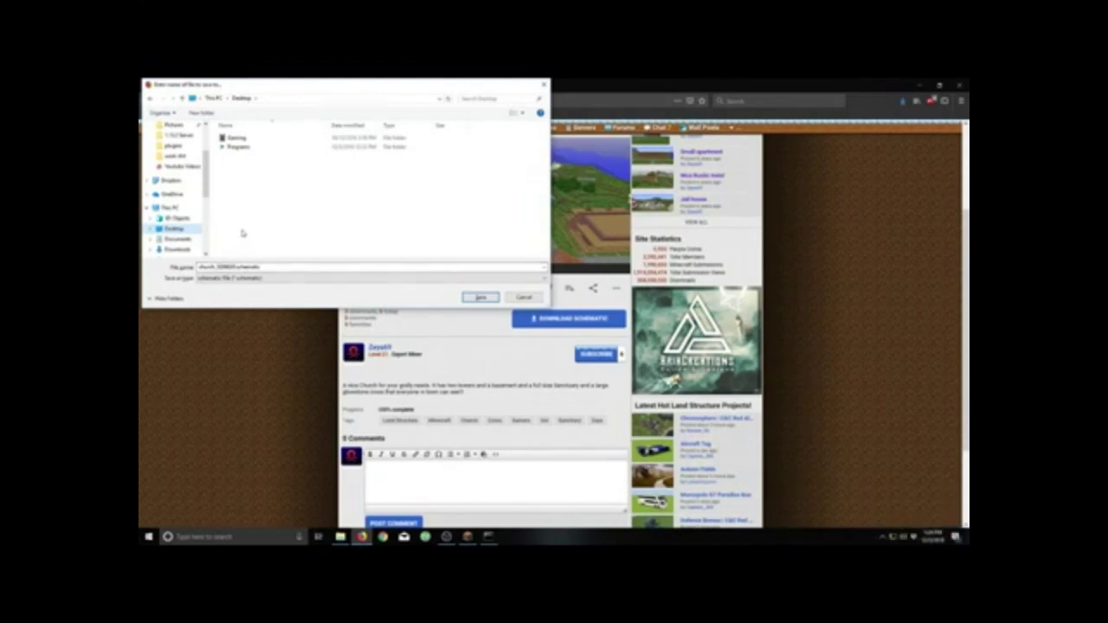
pyautogui.click(234, 267)
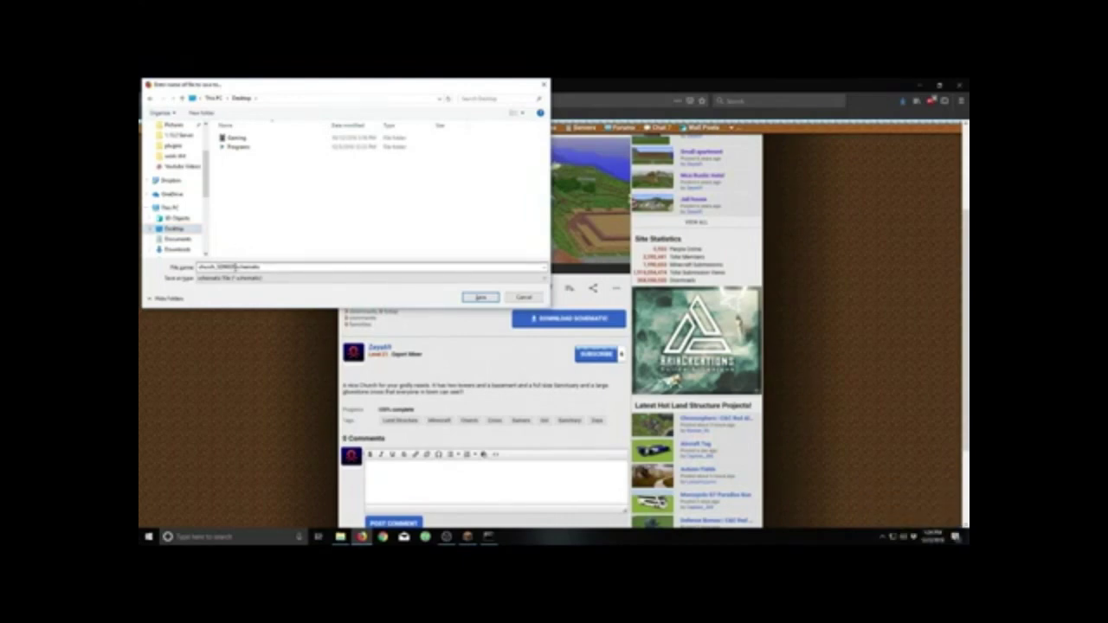
pyautogui.doubleClick(233, 266)
pyautogui.click(233, 267)
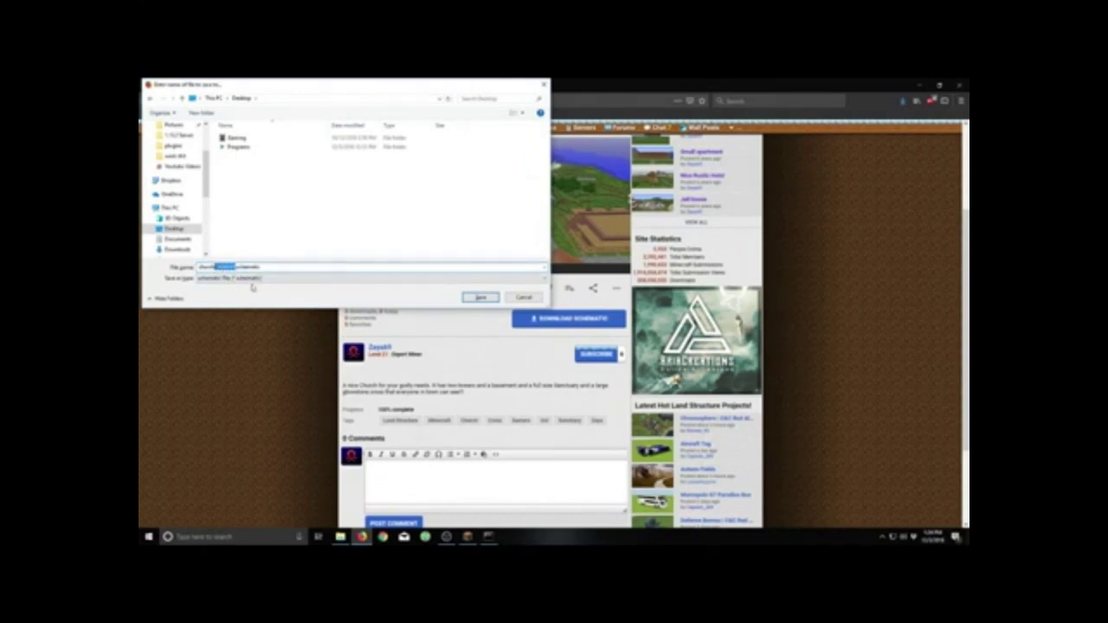
pyautogui.press('BackSpace')
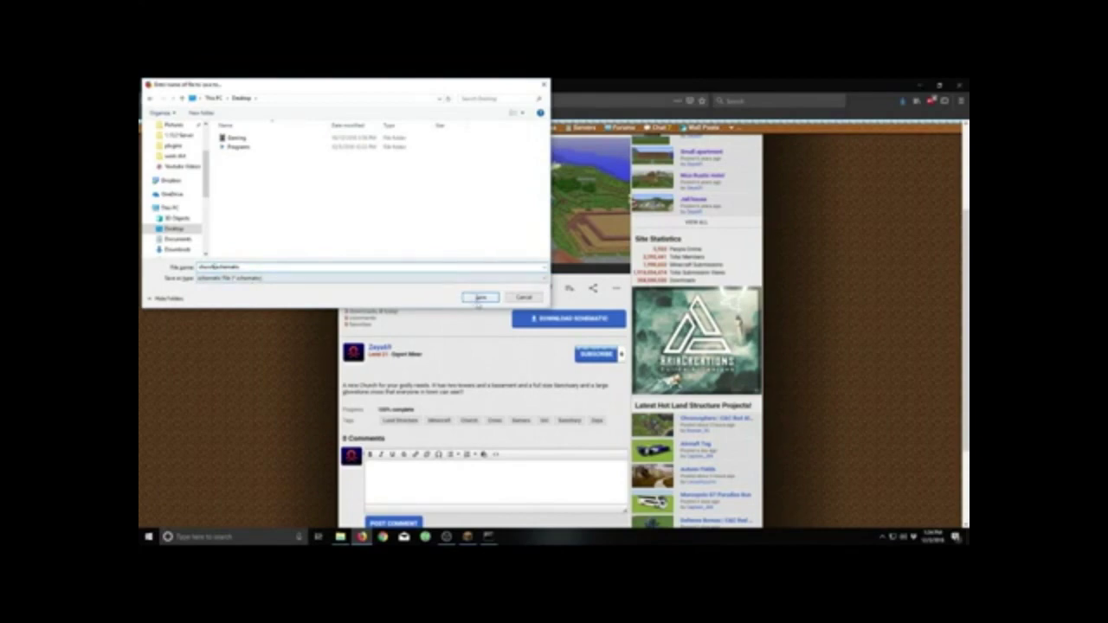
pyautogui.click(481, 298)
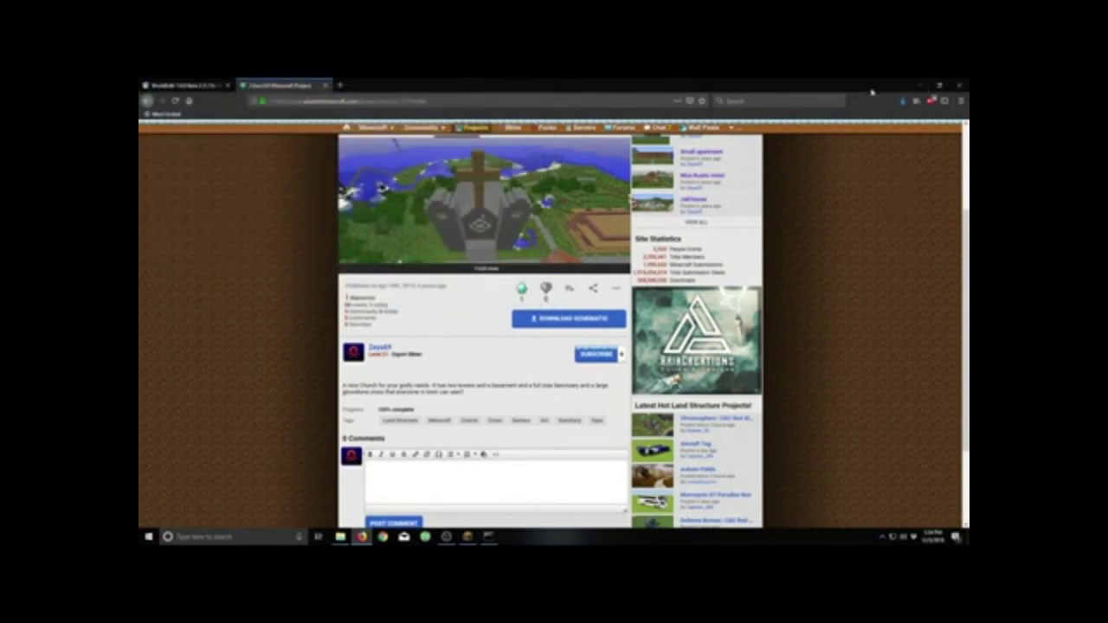
pyautogui.click(957, 85)
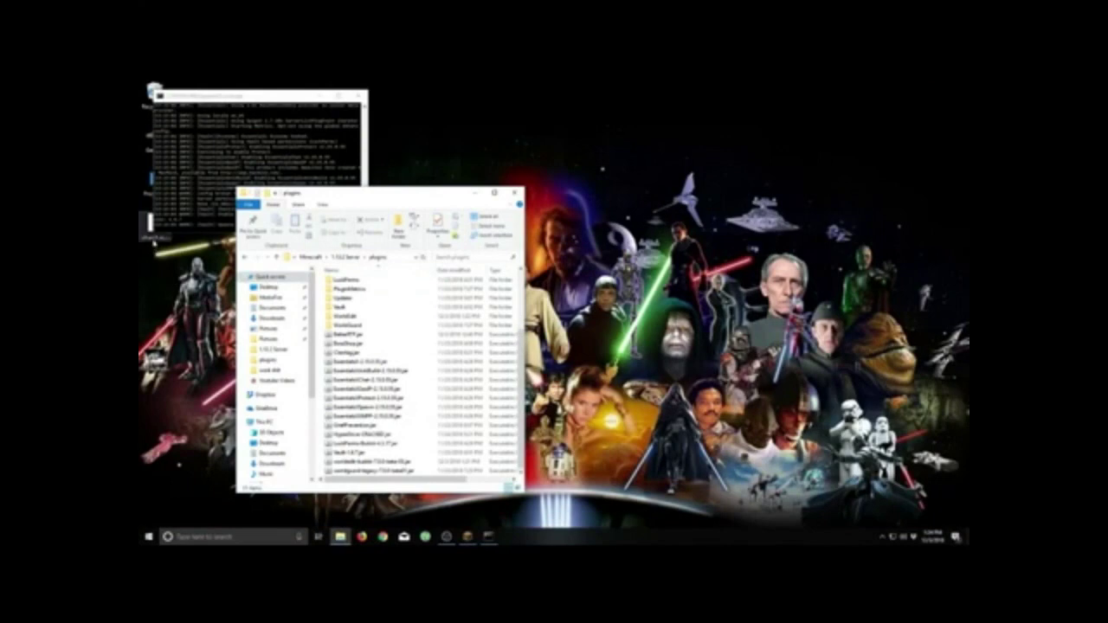
# Step: Set the church schematic aside on the open desktop and create a folder named schematics inside the WorldEdit plugin folder
pyautogui.moveTo(154, 233); pyautogui.dragTo(678, 273)
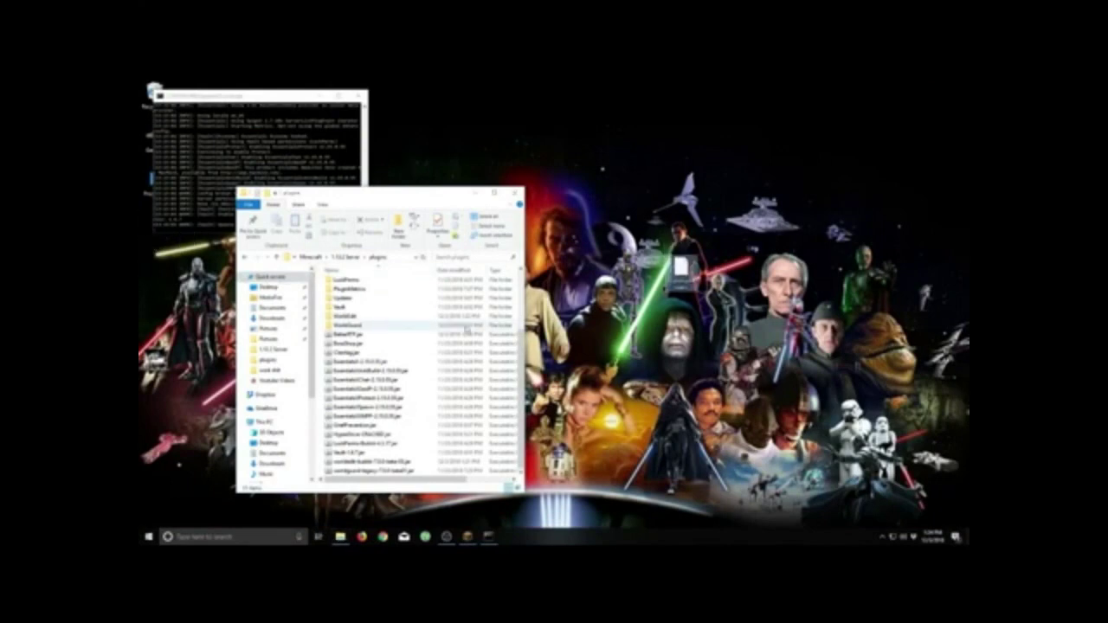
pyautogui.click(349, 316)
pyautogui.doubleClick(350, 317)
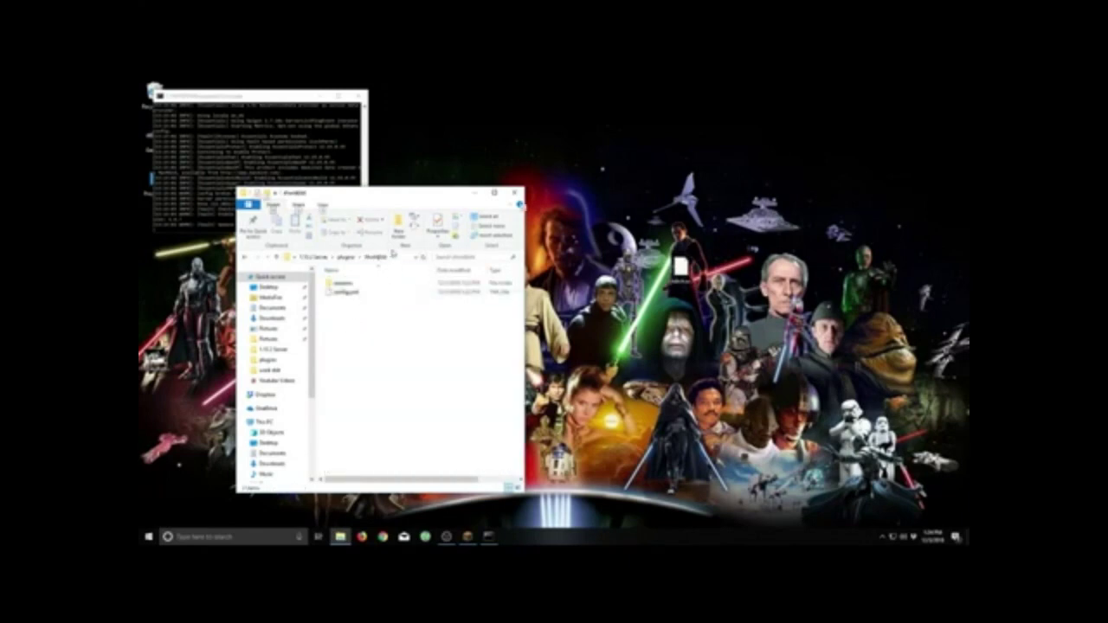
pyautogui.click(399, 223)
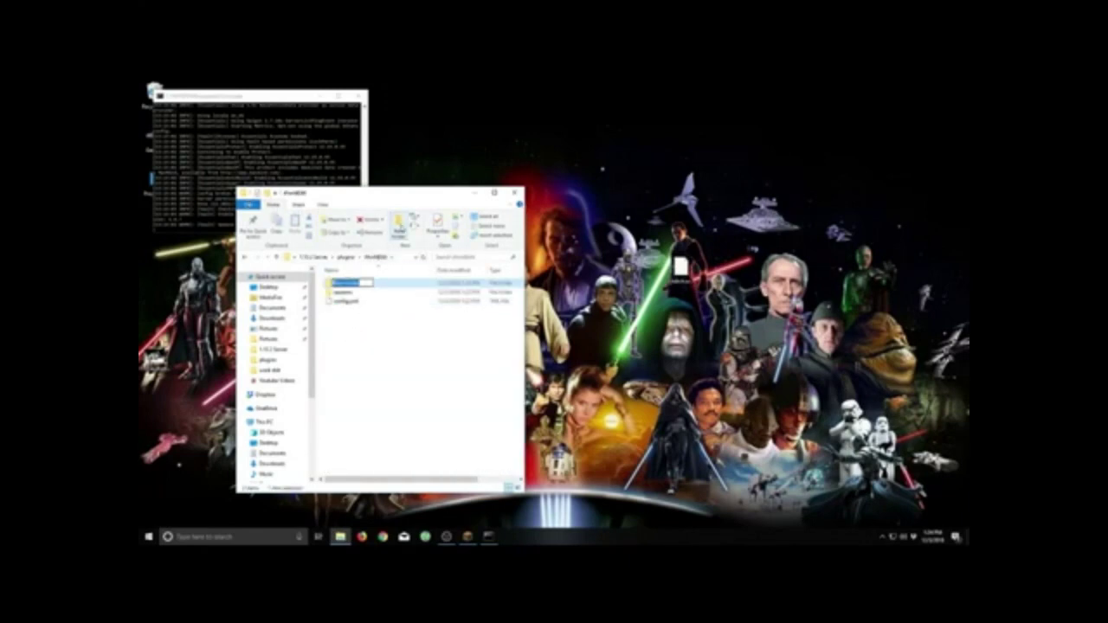
pyautogui.write('schematics')
pyautogui.click(366, 343)
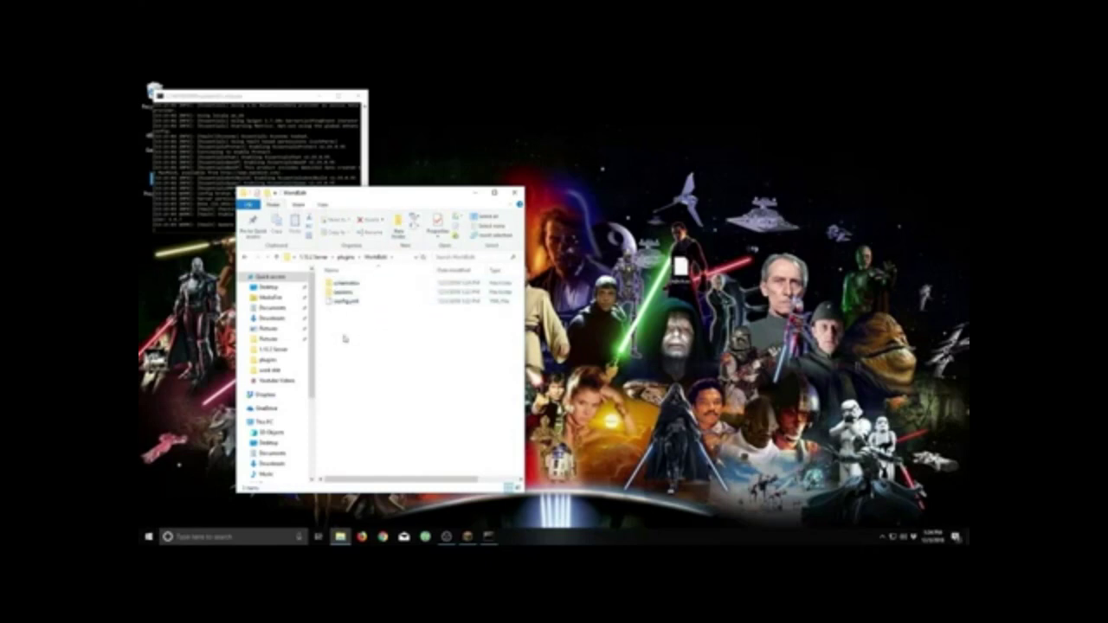
# Step: Move the church schematic file from the desktop into the schematics folder
pyautogui.doubleClick(346, 283)
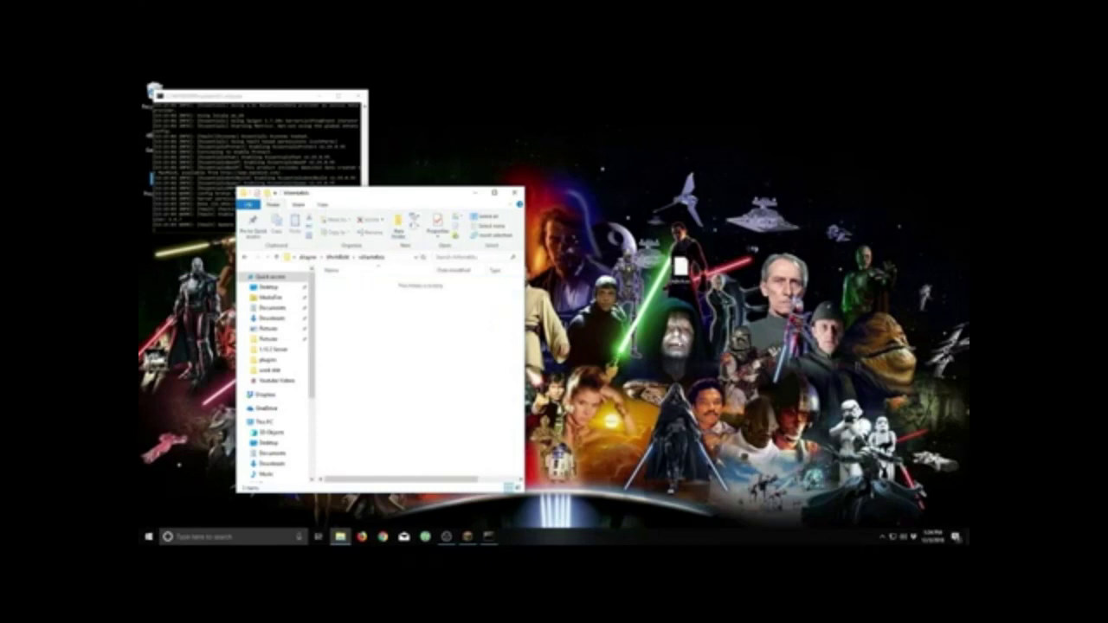
pyautogui.moveTo(684, 273); pyautogui.dragTo(382, 346)
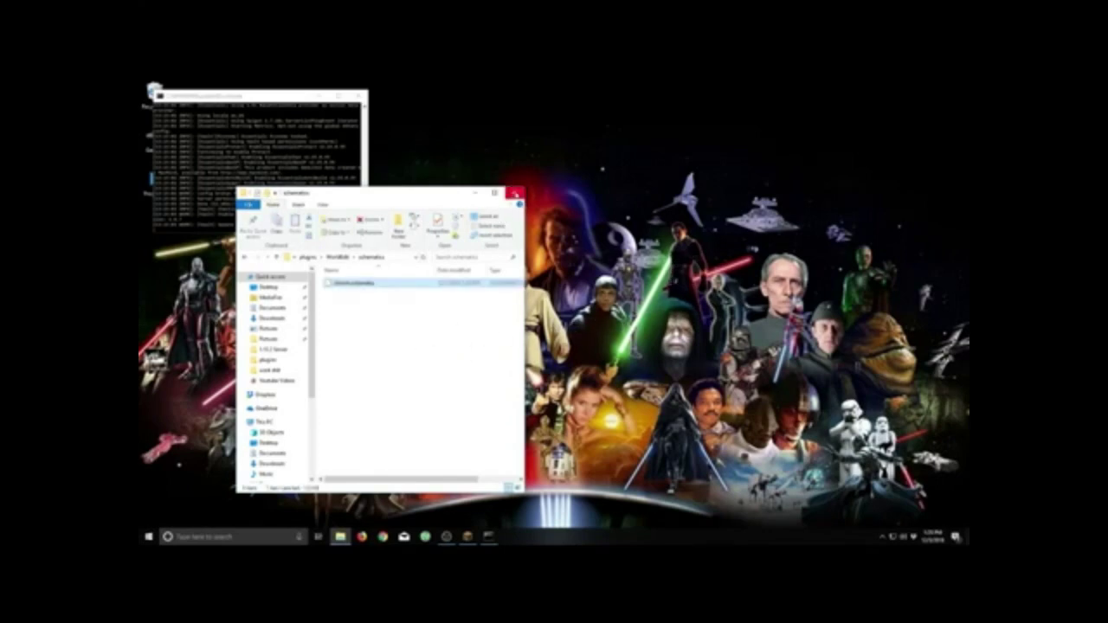
# Step: Close the schematics folder, switch to Minecraft and use /rtp to teleport to a random location, settling on an open grassy spot
pyautogui.click(514, 192)
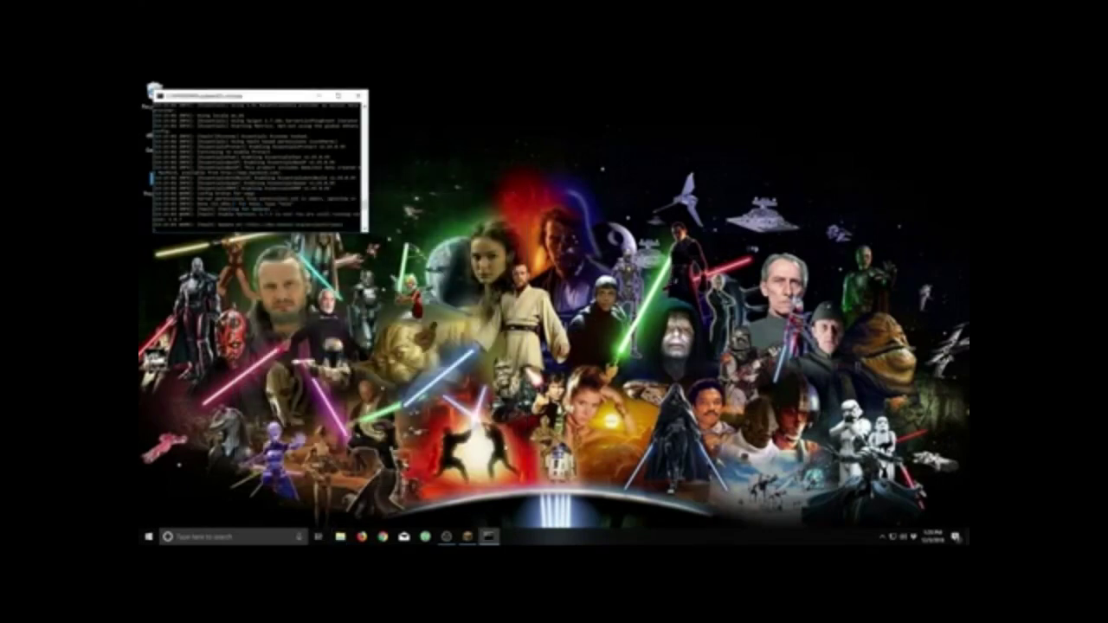
pyautogui.click(465, 538)
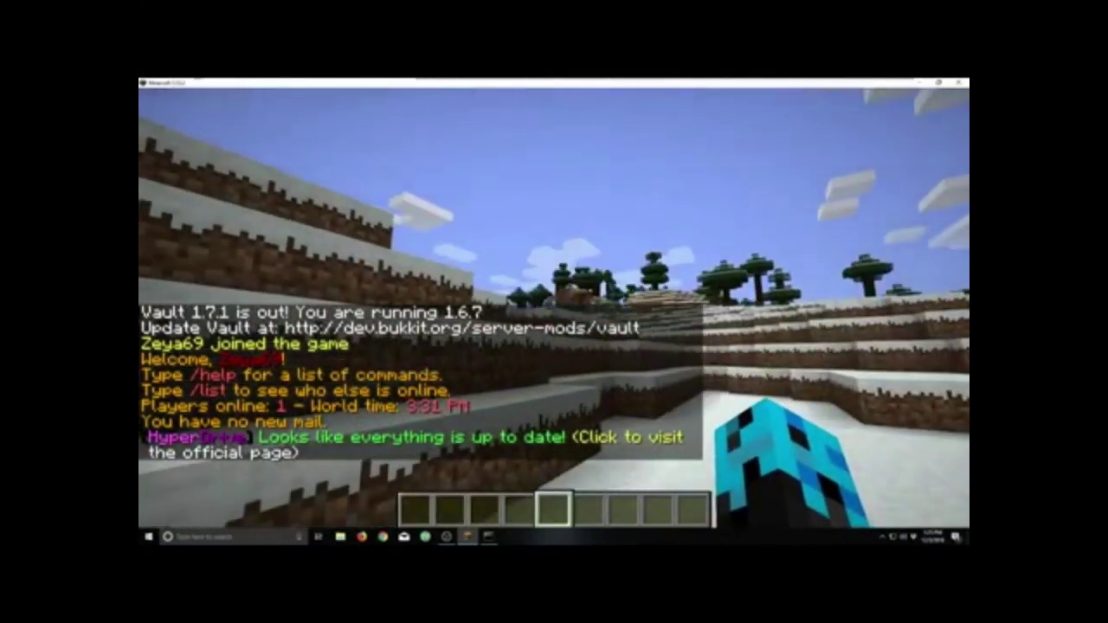
pyautogui.press('/')
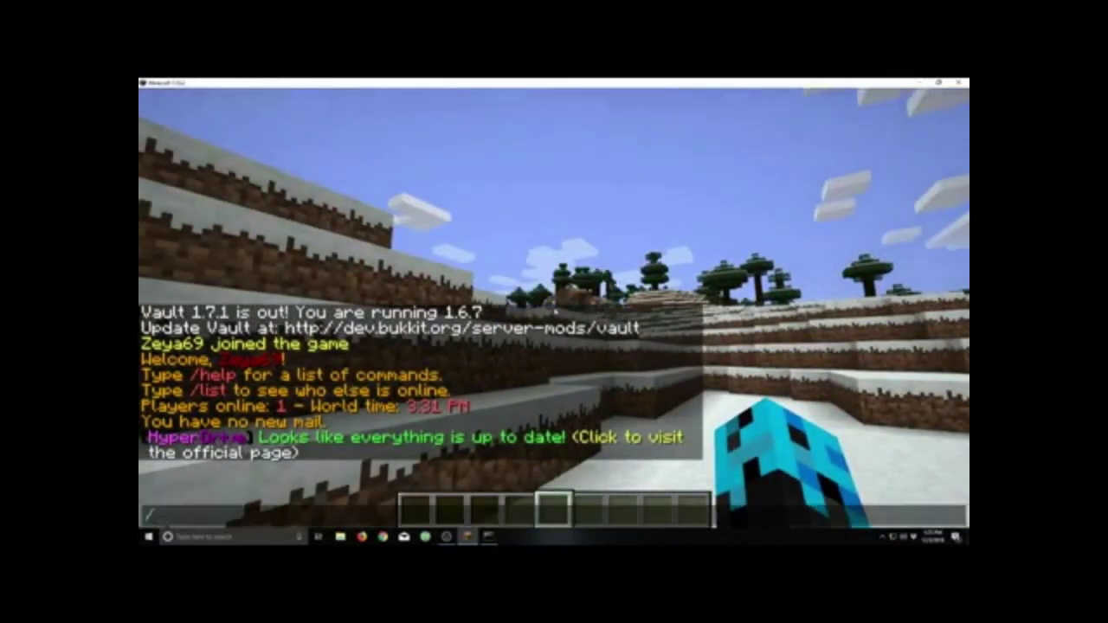
pyautogui.write('rtp')
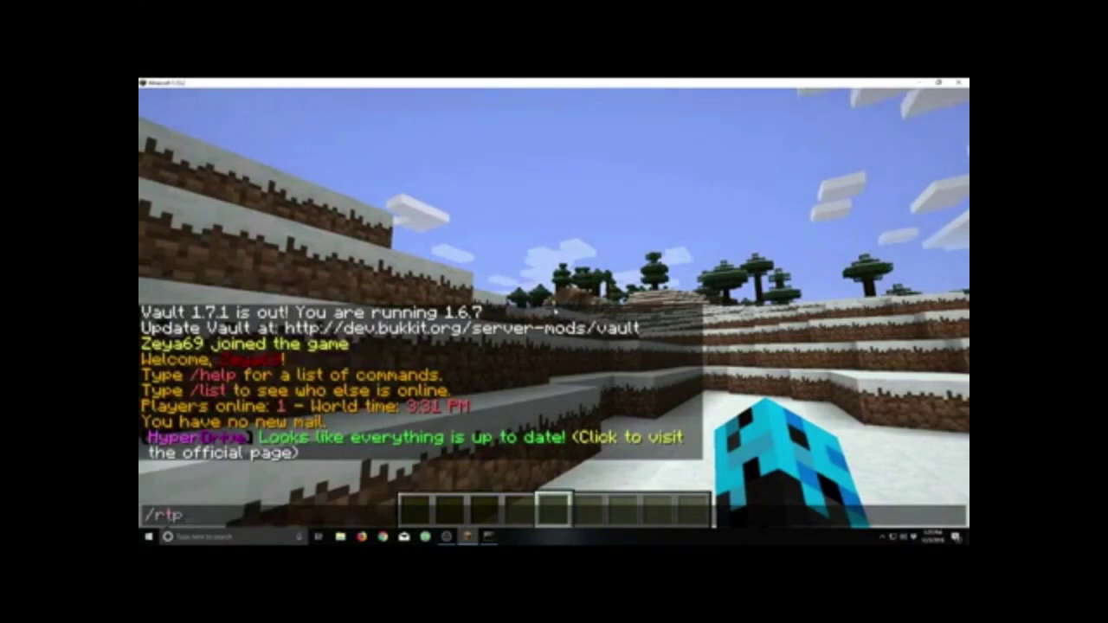
pyautogui.press('Return')
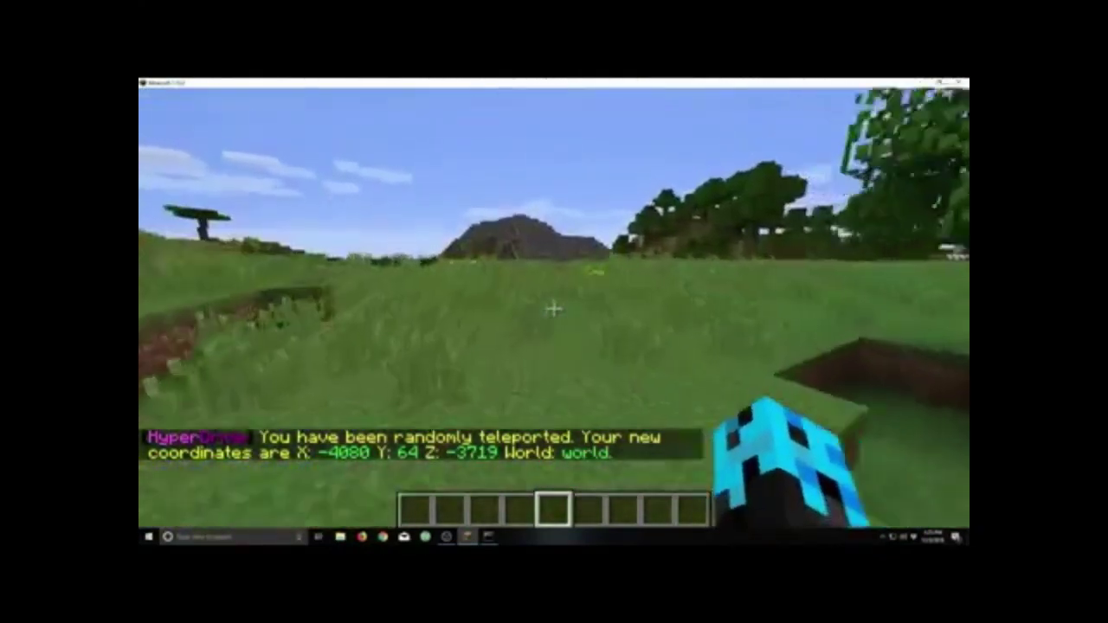
pyautogui.press('w')
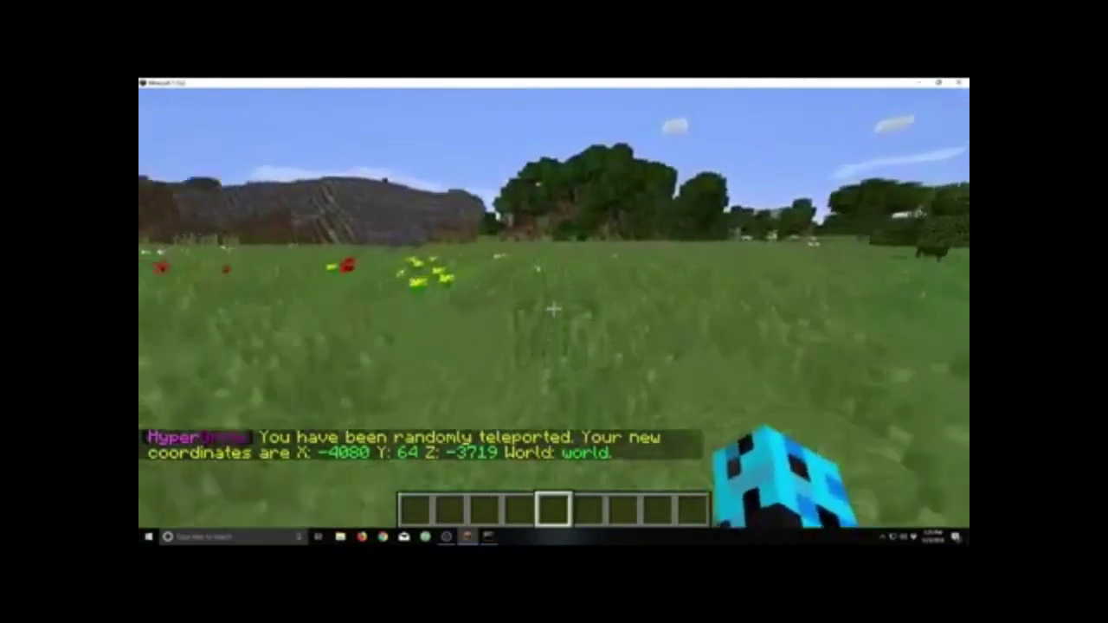
pyautogui.press('w')
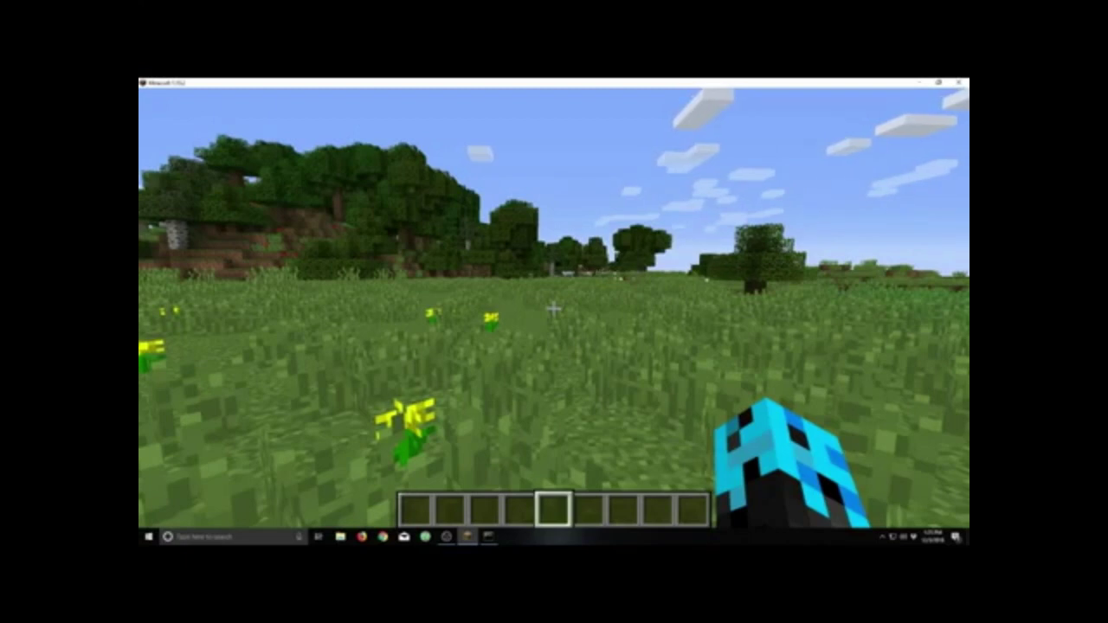
# Step: Load the church schematic into the WorldEdit clipboard with //schematic load mcedit church
pyautogui.write('//c')
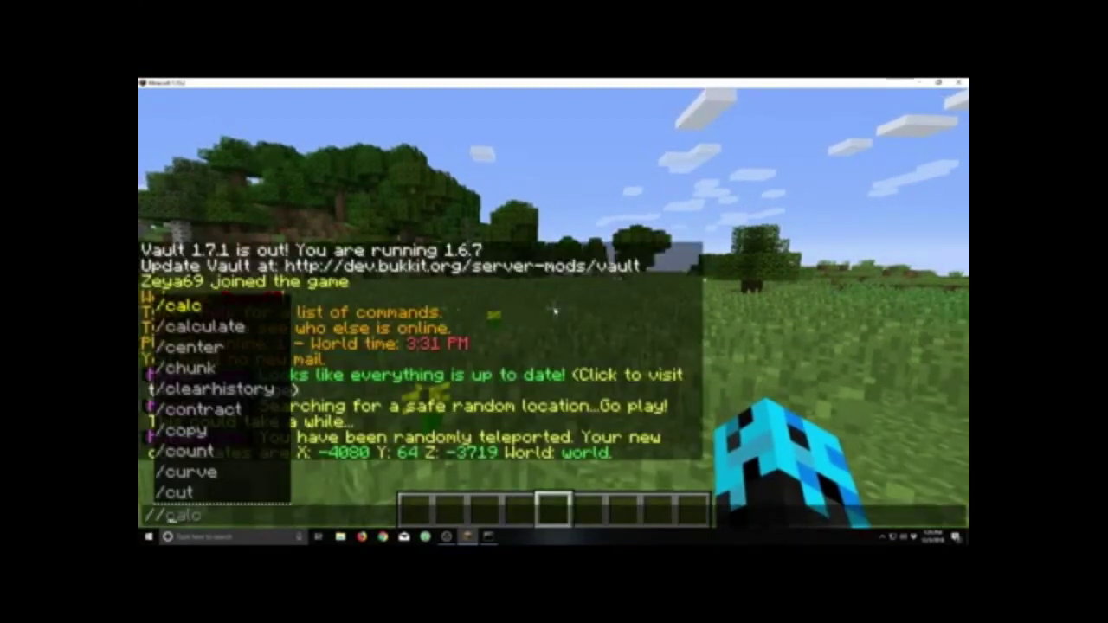
pyautogui.press('BackSpace')
pyautogui.write('sco')
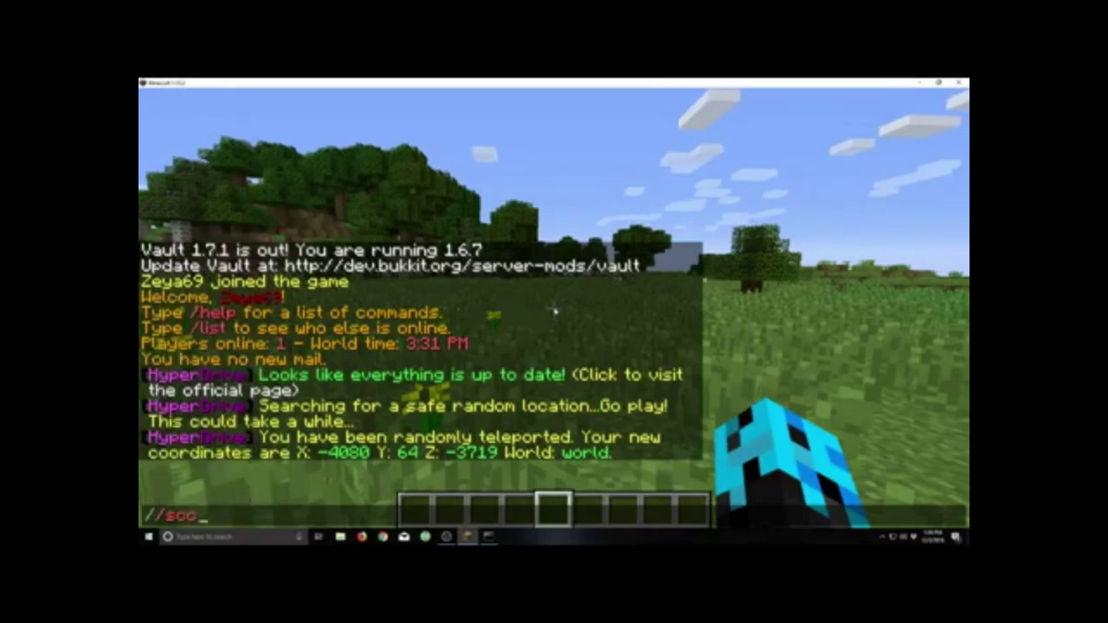
pyautogui.press('BackSpace')
pyautogui.write('hemati')
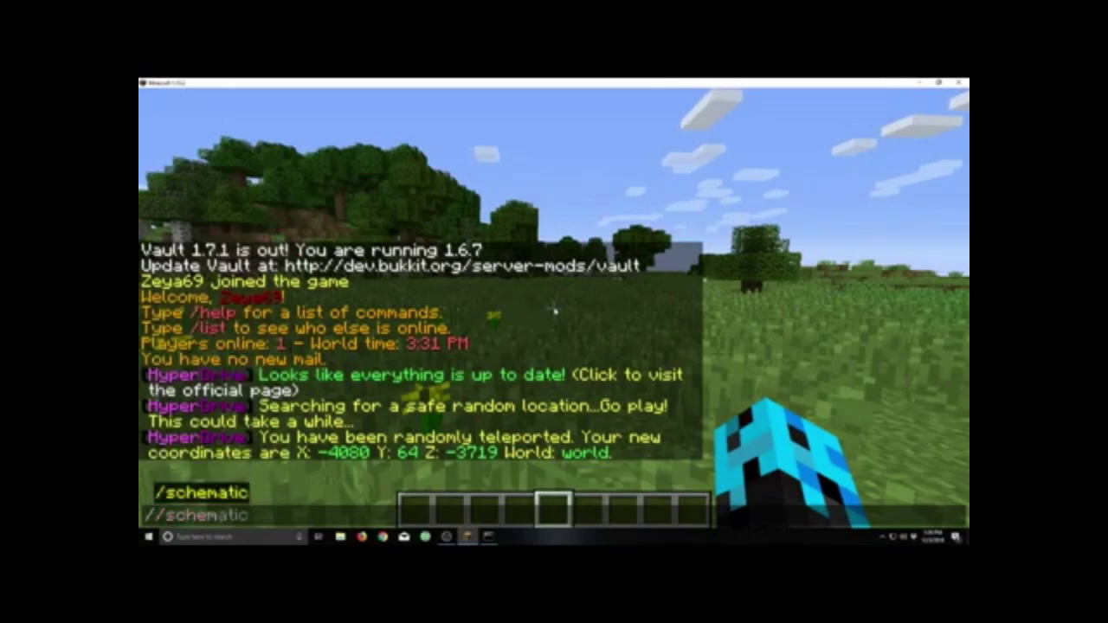
pyautogui.write('c ')
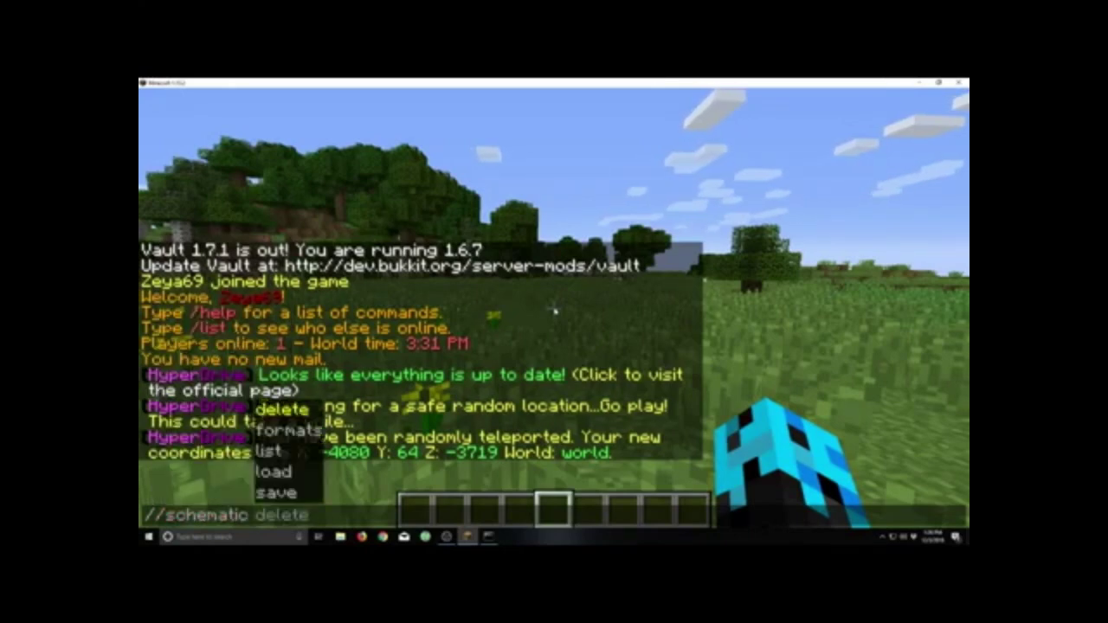
pyautogui.write('load mce')
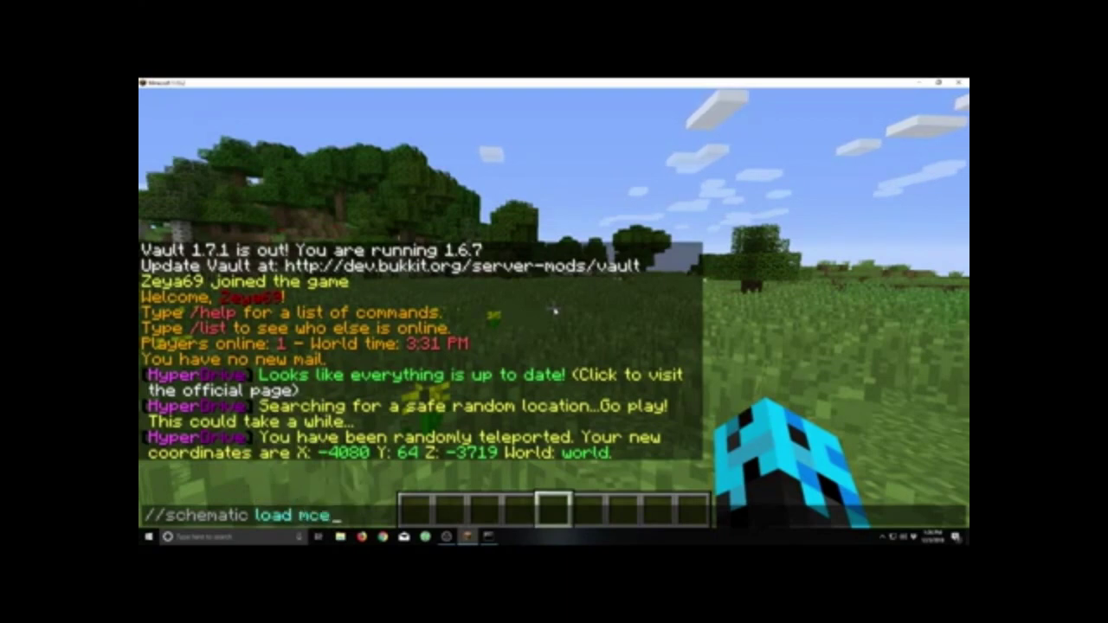
pyautogui.write('dit church')
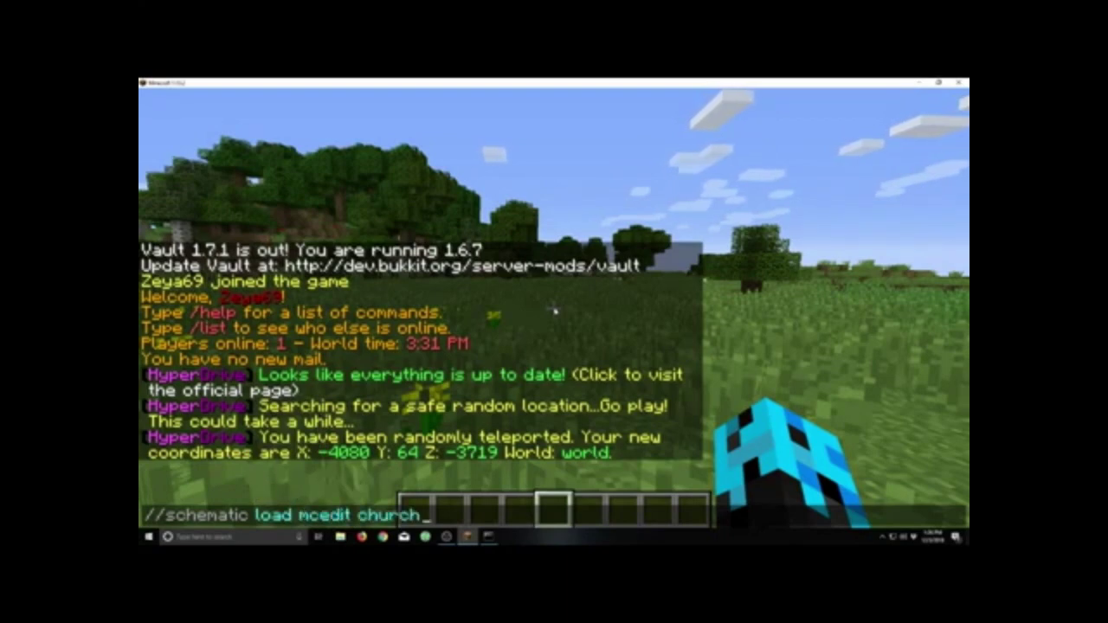
pyautogui.press('Return')
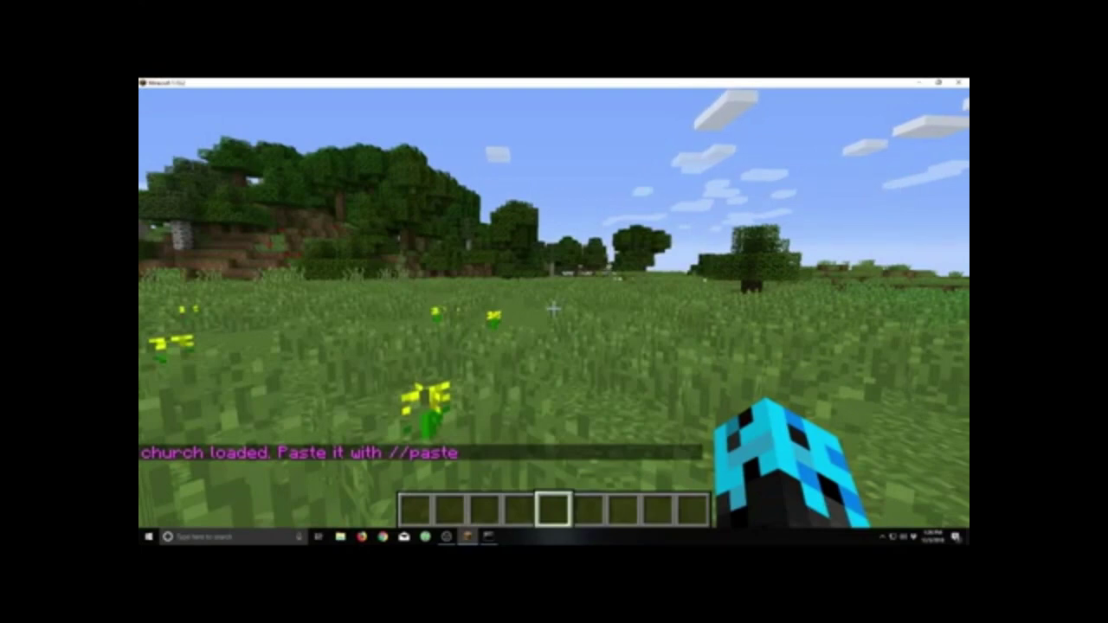
# Step: Paste the loaded church into the world at the current position with //paste
pyautogui.press('/')
pyautogui.write('/c')
pyautogui.press('Tab')
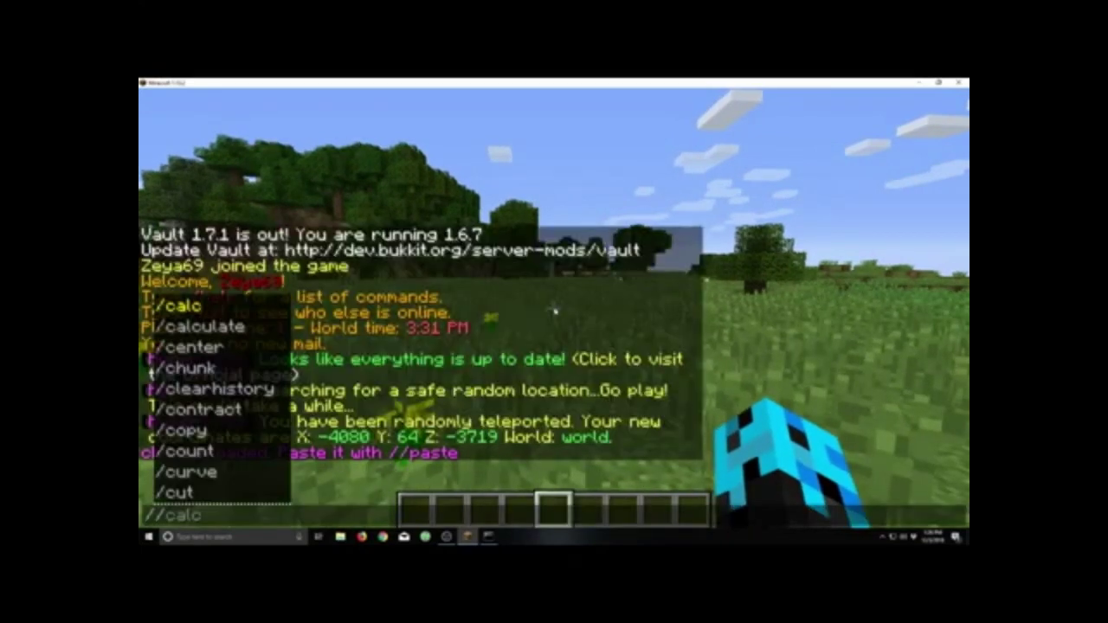
pyautogui.press('BackSpace')
pyautogui.press('BackSpace')
pyautogui.press('BackSpace')
pyautogui.press('BackSpace')
pyautogui.write('paste')
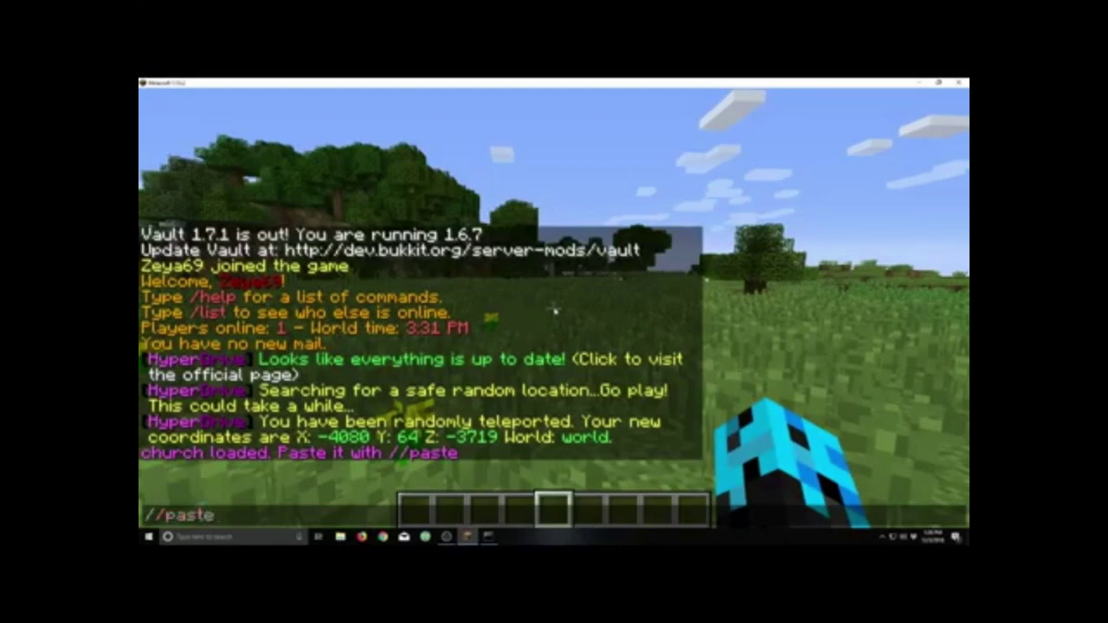
pyautogui.press('Return')
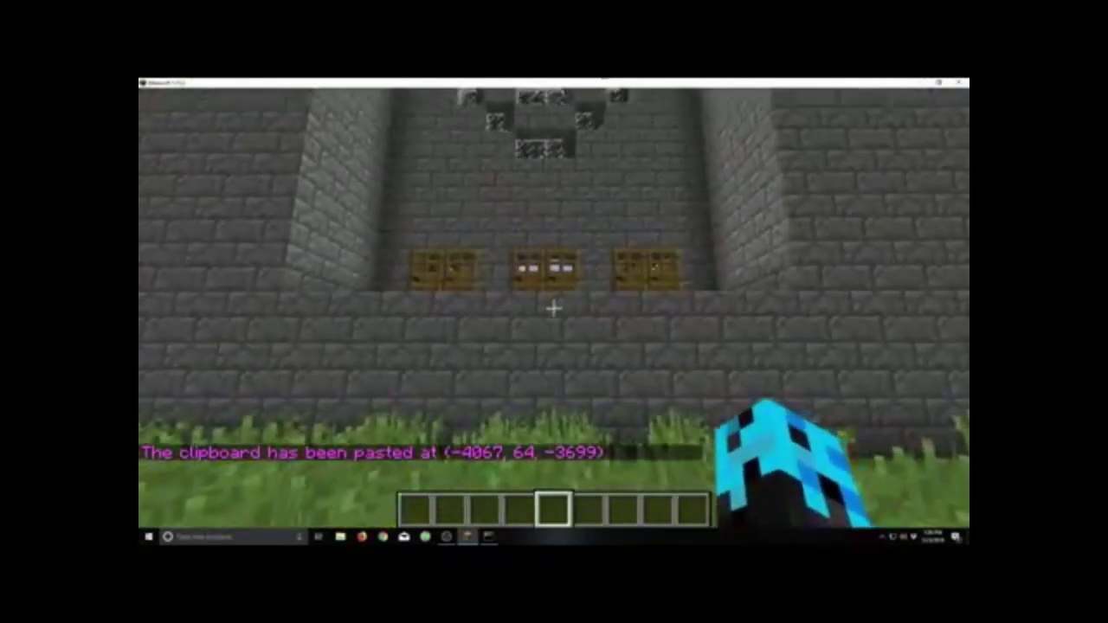
# Step: Enter the pasted church through its front doors and examine the pews, main hall and side room with the ladder
pyautogui.press('s')
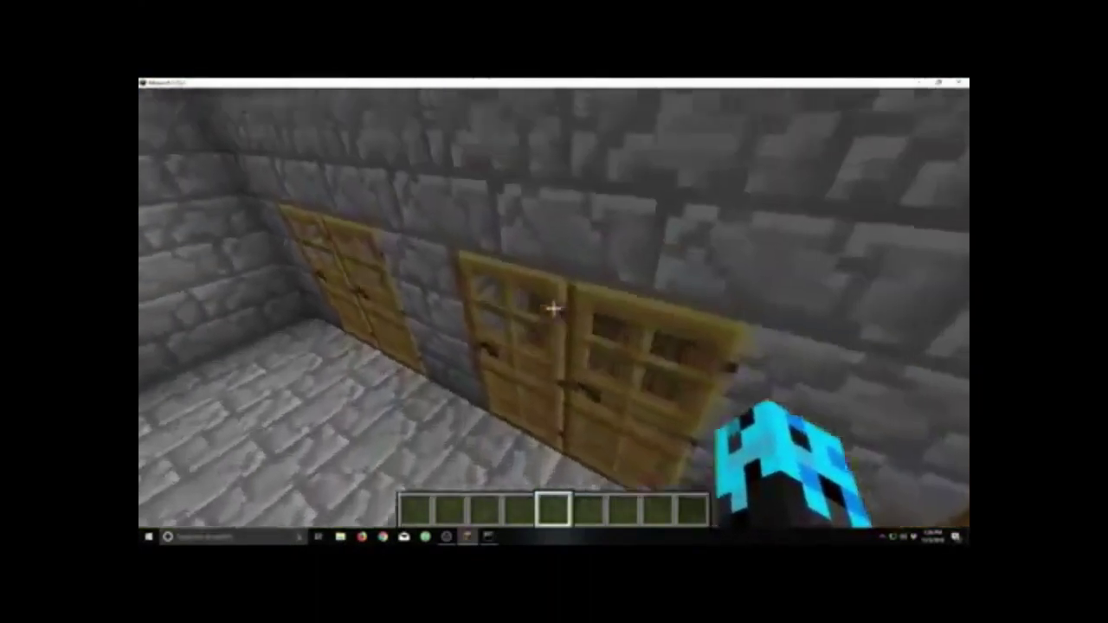
pyautogui.press('w')
pyautogui.rightClick(554, 308)
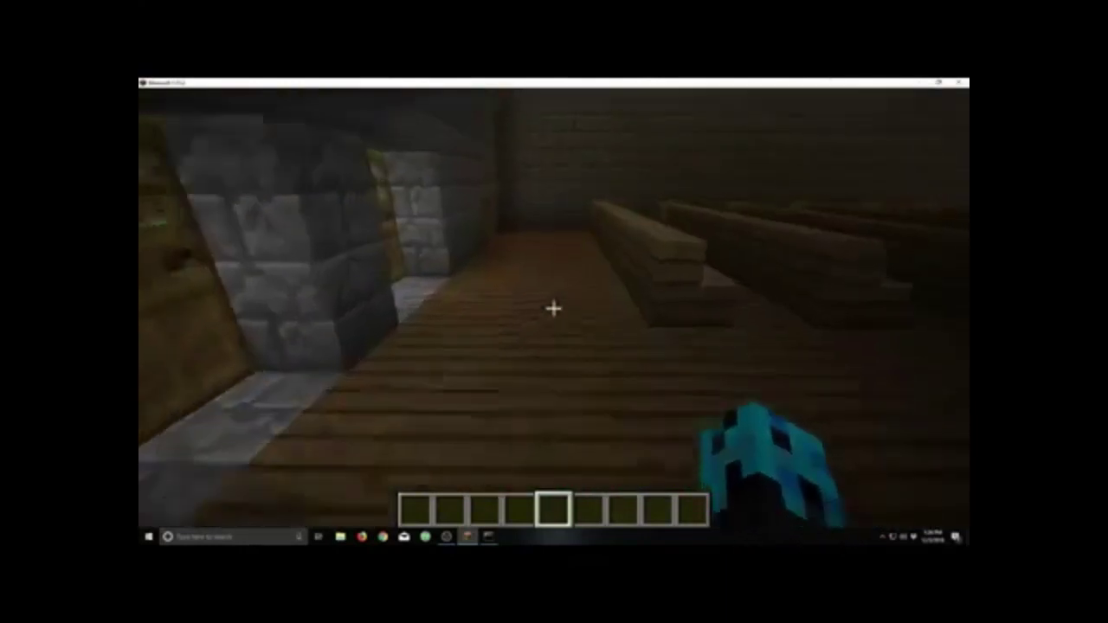
pyautogui.press('w')
pyautogui.rightClick(554, 309)
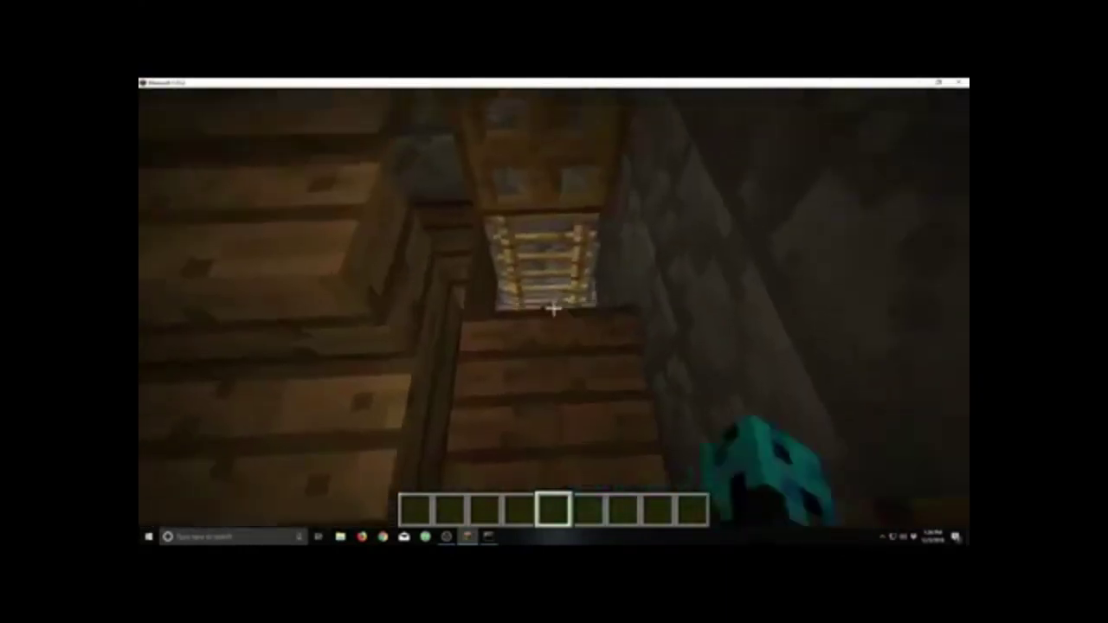
pyautogui.press('w')
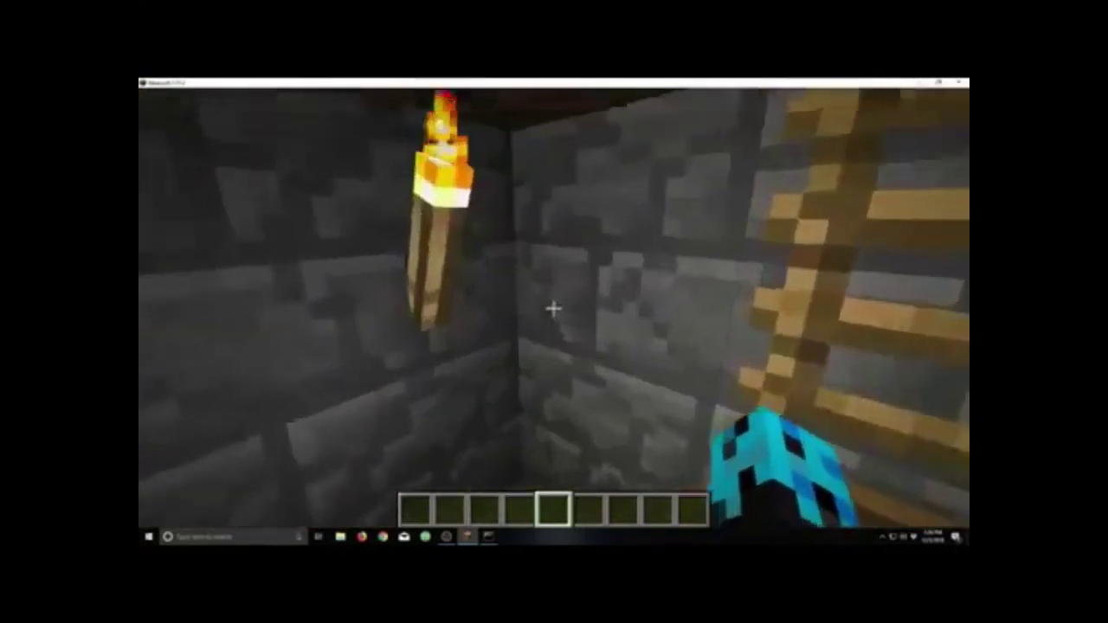
pyautogui.press('w')
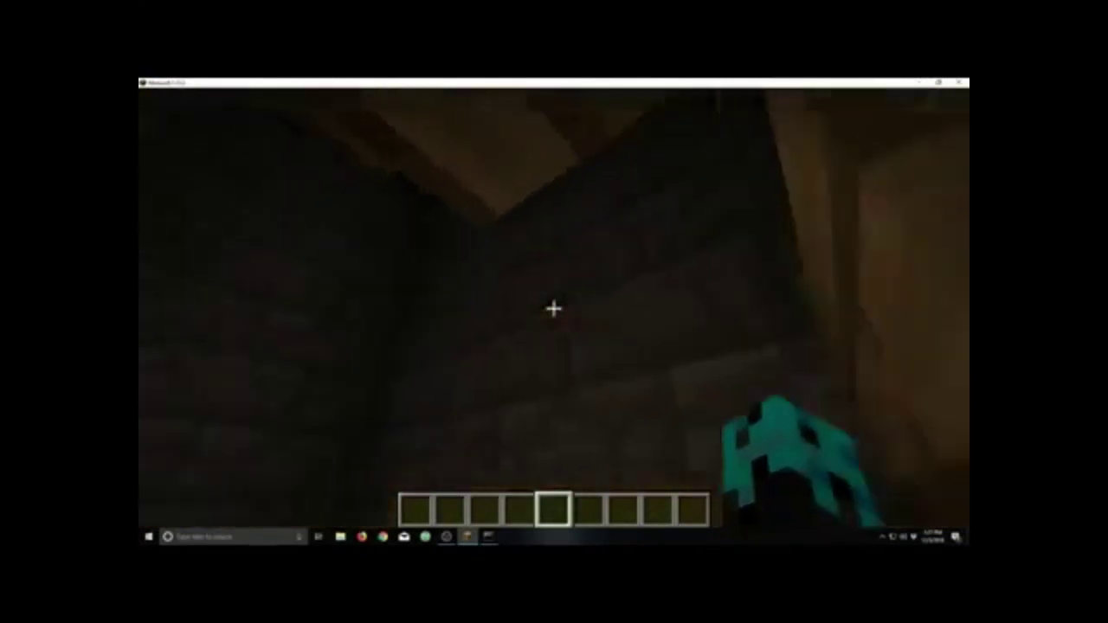
pyautogui.press('w')
pyautogui.rightClick(554, 309)
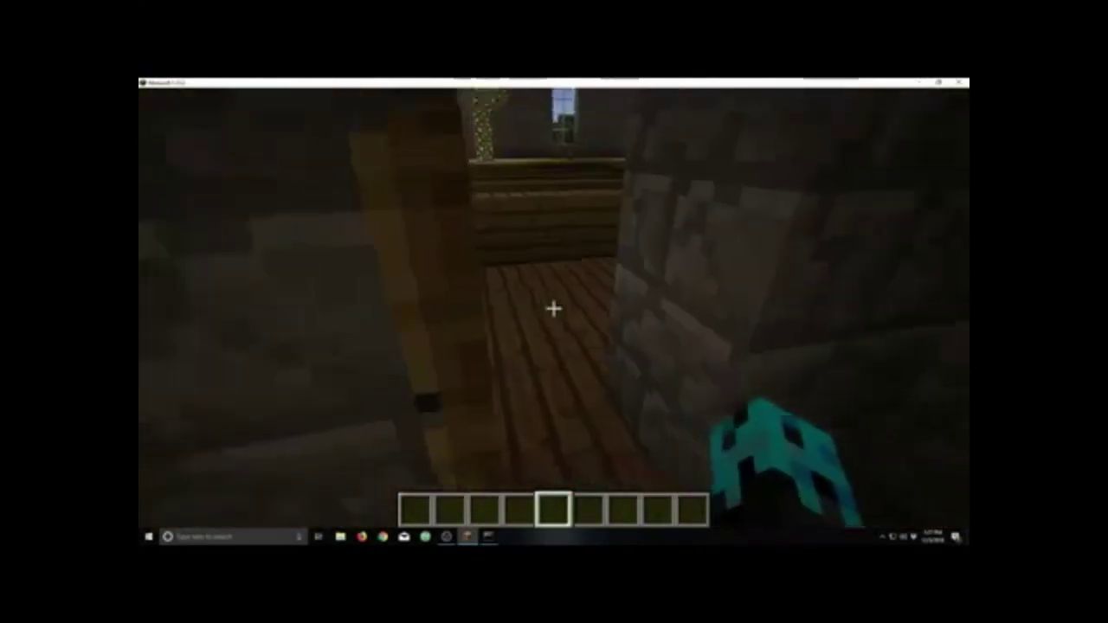
pyautogui.press('w')
pyautogui.rightClick(554, 309)
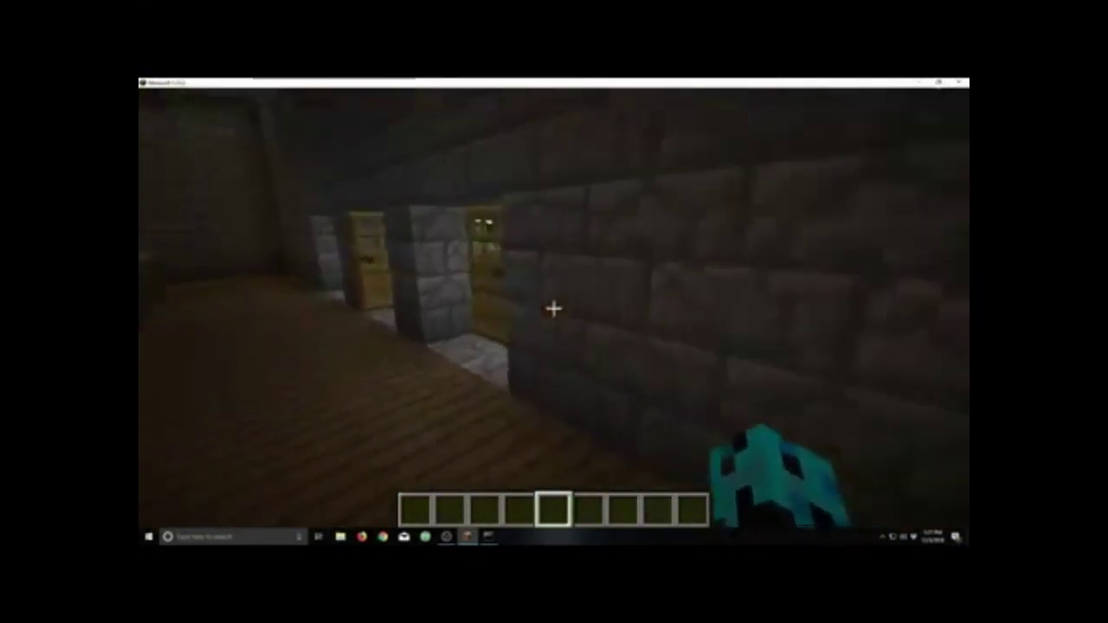
# Step: Leave the church through the front doors and view its facade, towers and cross from the meadow
pyautogui.press('w')
pyautogui.rightClick(554, 309)
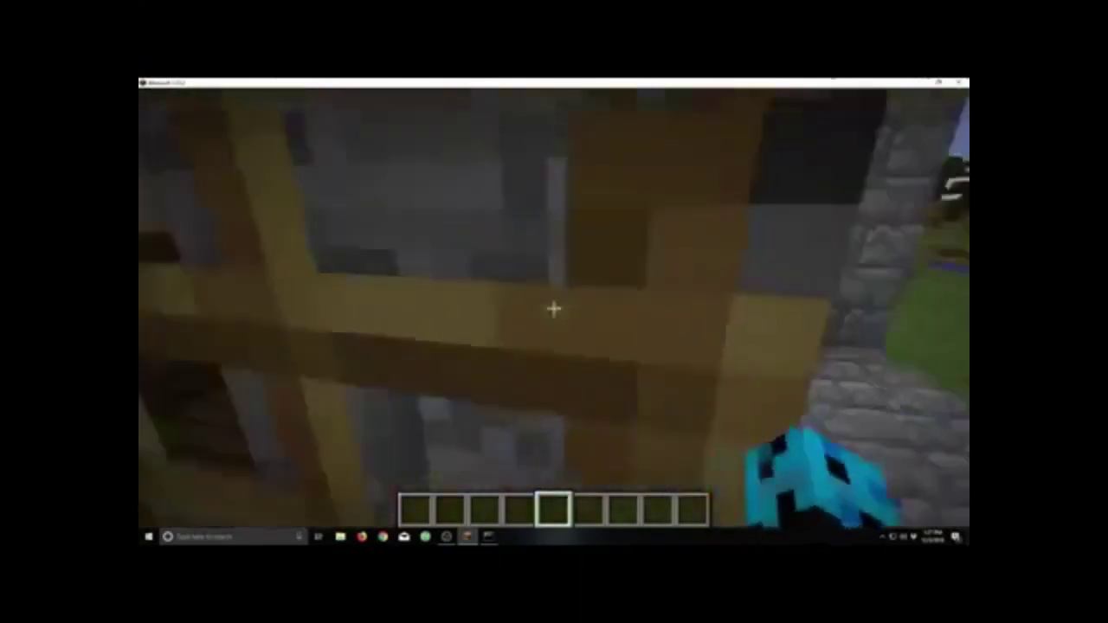
pyautogui.press('w')
pyautogui.rightClick(554, 309)
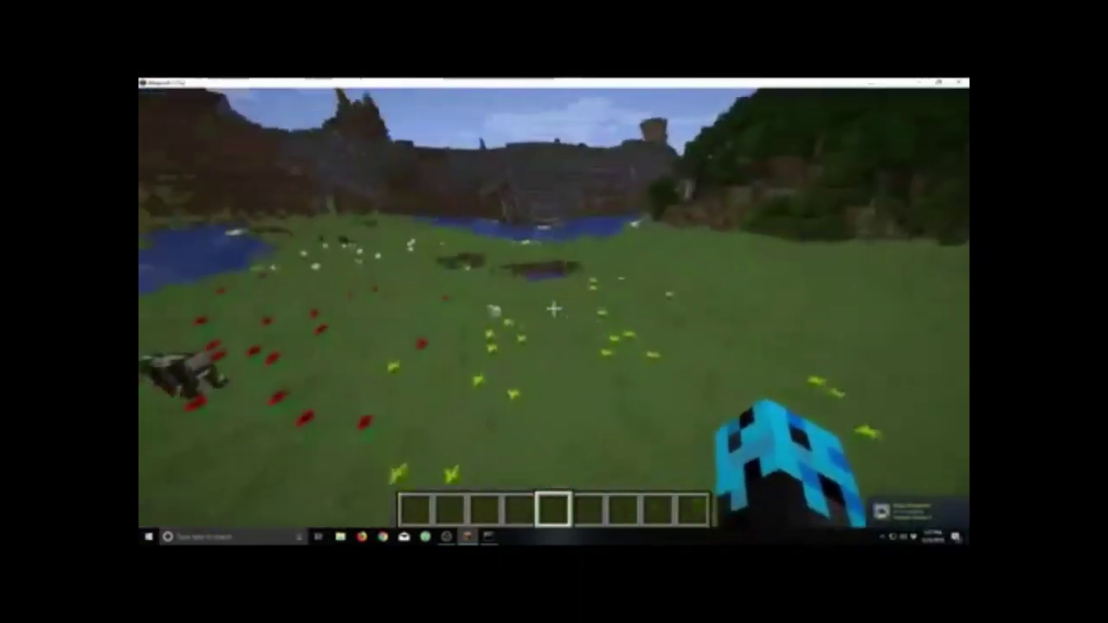
pyautogui.press('s')
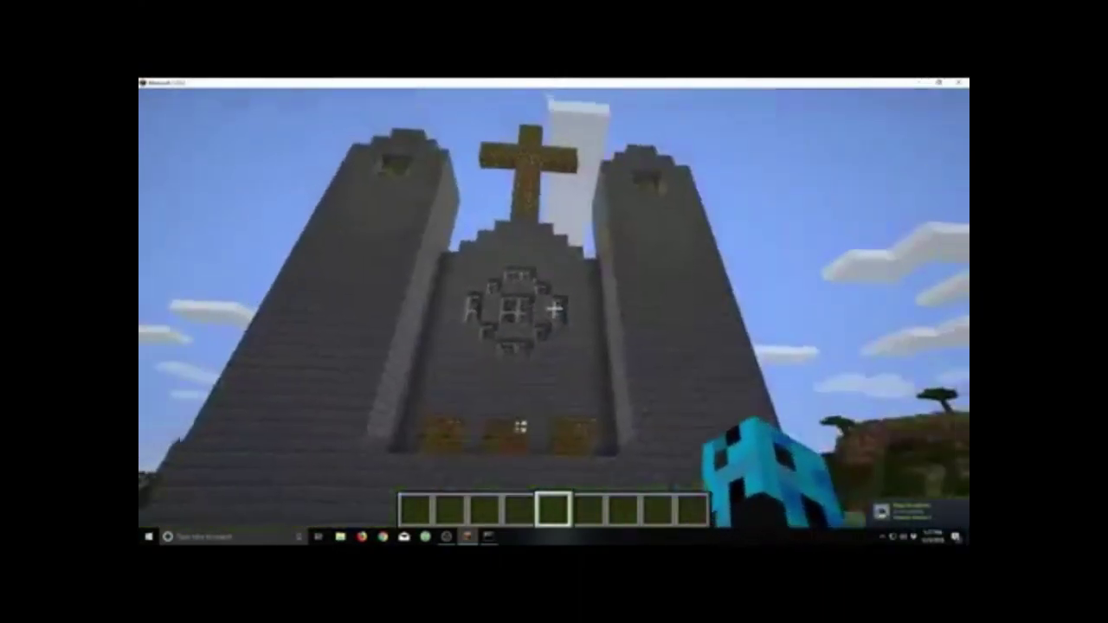